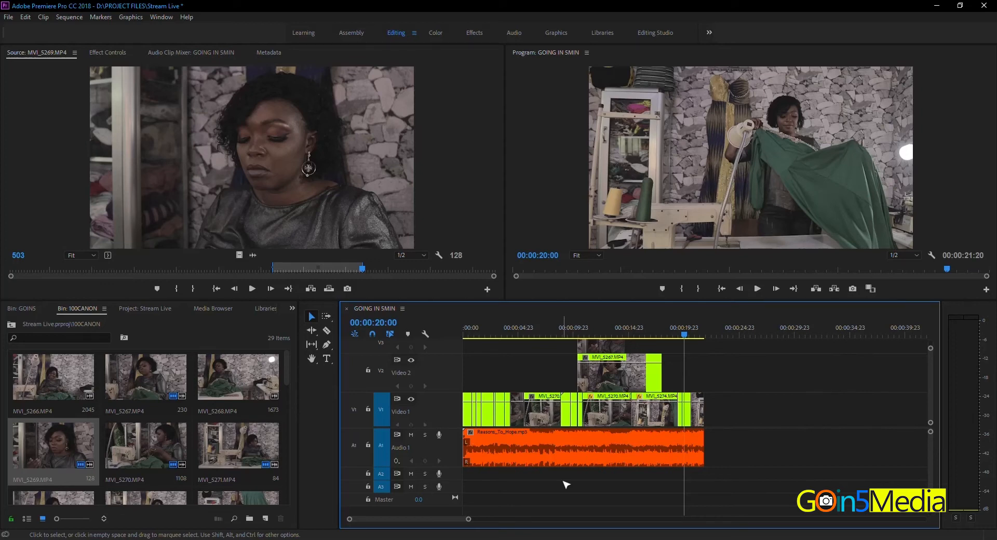
Open the effect settings of MVI_5292.MP4, the first clip on Video 1, and activate the Pen tool.
{"action": "key", "text": "equal"}
{"action": "key", "text": "equal"}
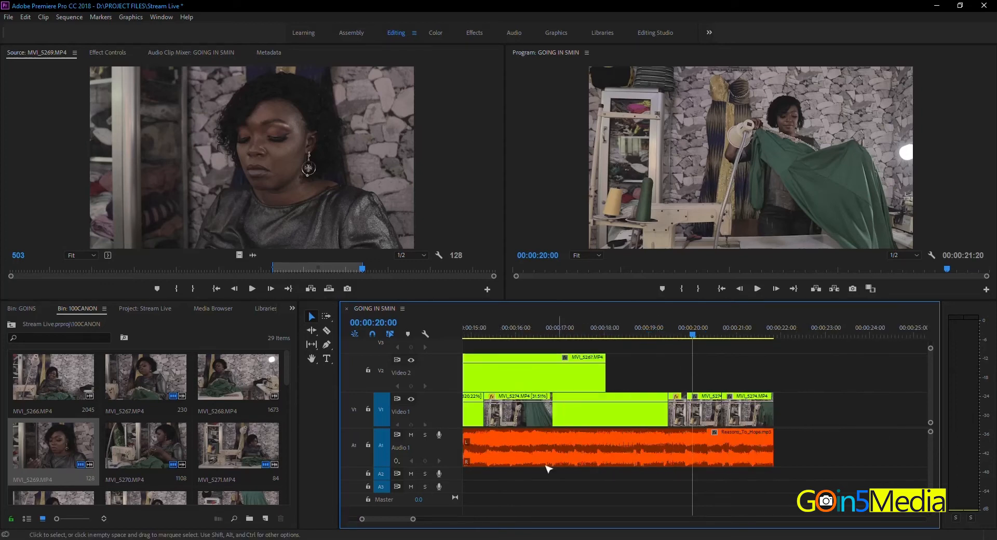
{"action": "scroll", "coordinate": [546, 469], "scroll_direction": "up", "scroll_amount": 10}
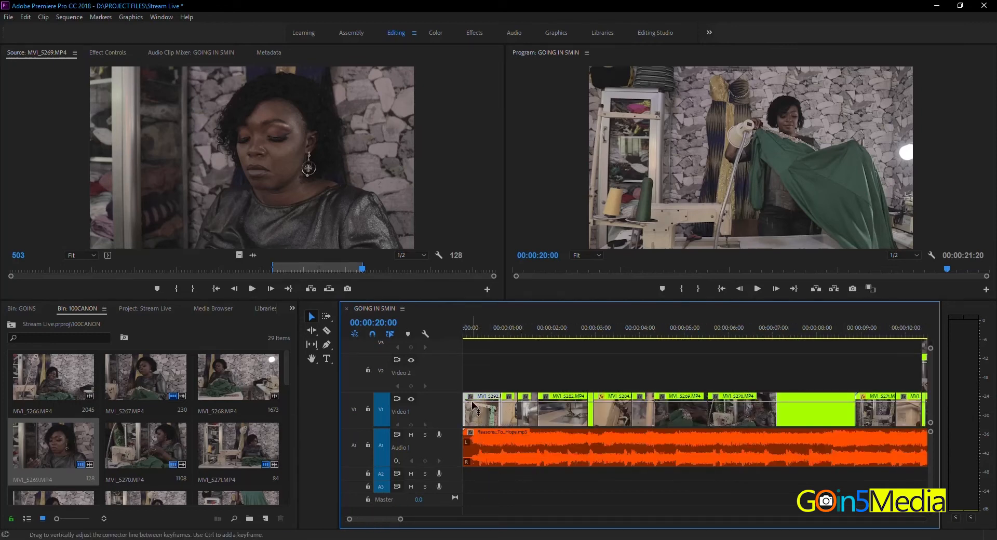
{"action": "left_click_drag", "start_coordinate": [472, 402], "coordinate": [474, 345]}
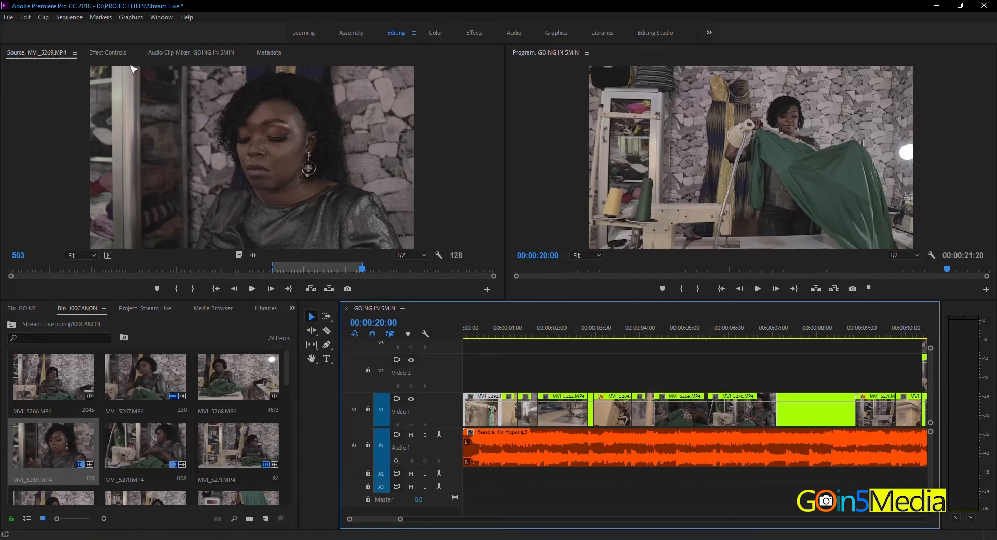
{"action": "left_click", "coordinate": [107, 52]}
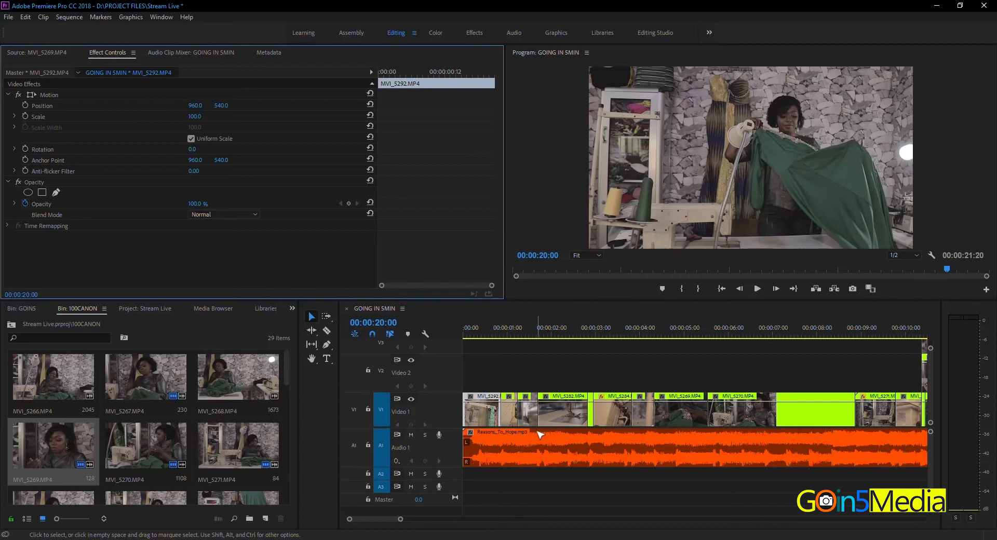
{"action": "left_click", "coordinate": [328, 345]}
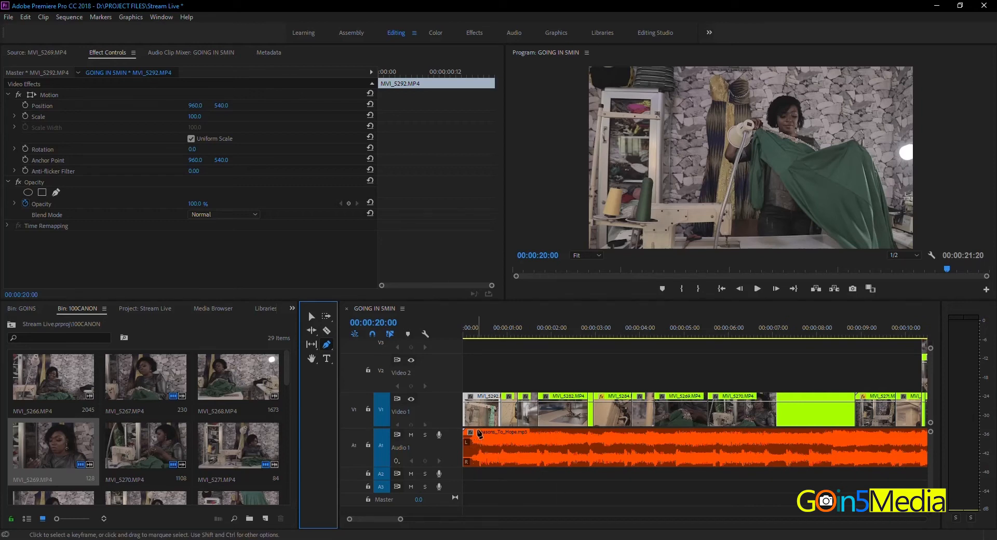
Toggle the timeline display of audio keyframes on and off, and of video keyframes off and on.
{"action": "left_click", "coordinate": [425, 334]}
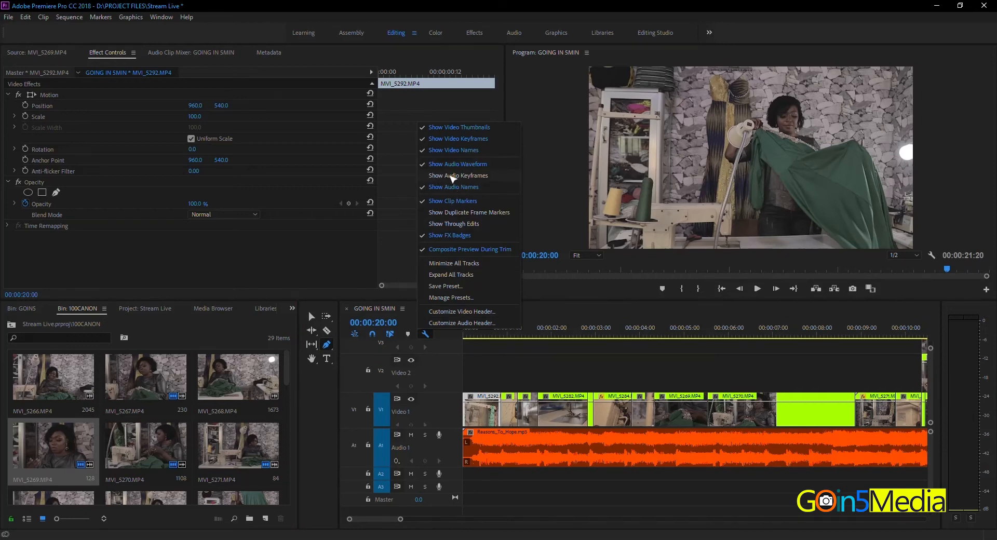
{"action": "left_click", "coordinate": [481, 176]}
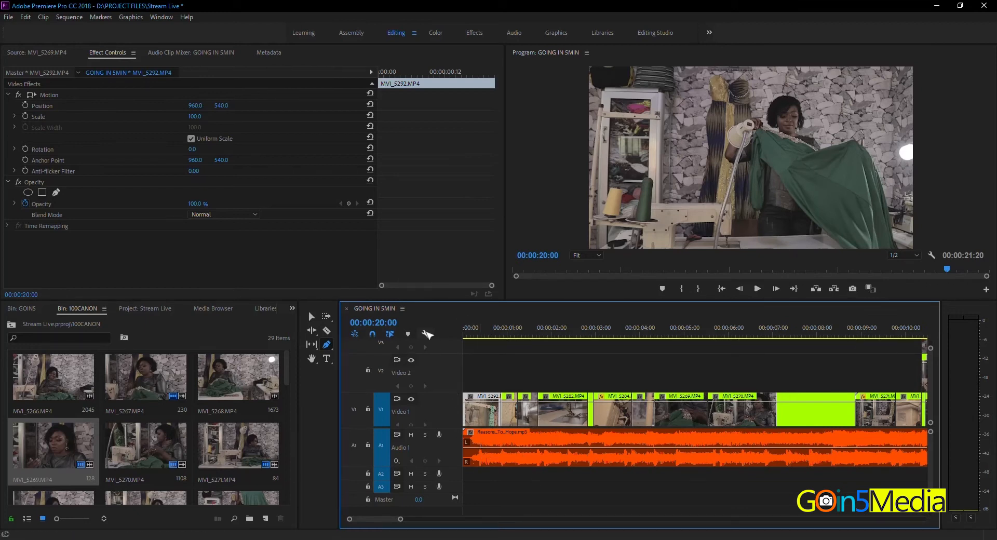
{"action": "left_click", "coordinate": [426, 334]}
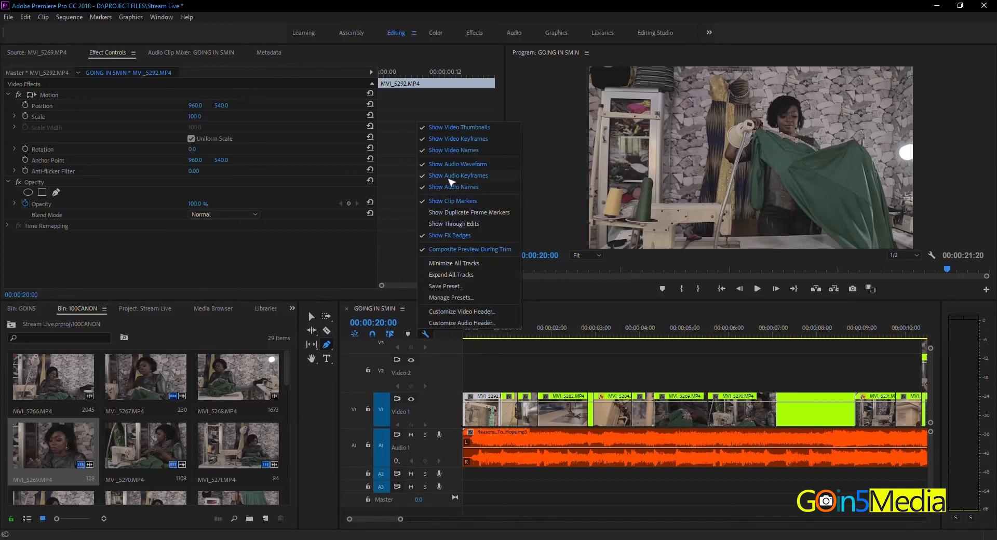
{"action": "left_click", "coordinate": [450, 177]}
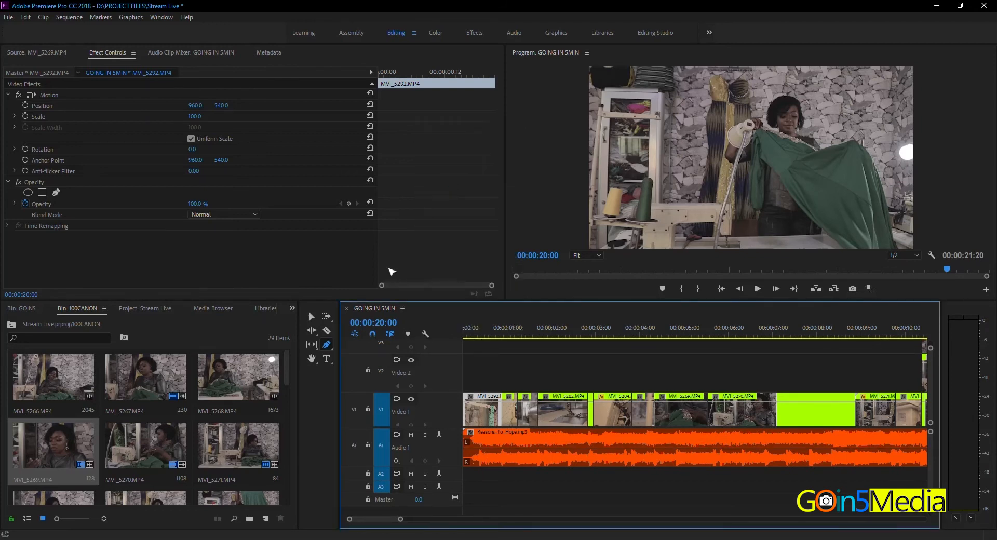
{"action": "left_click", "coordinate": [427, 334]}
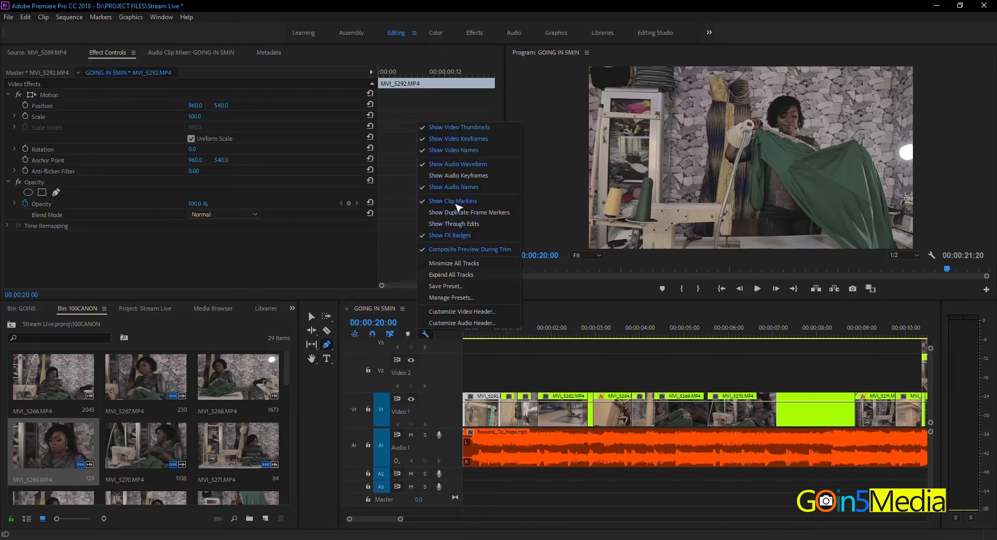
{"action": "left_click", "coordinate": [460, 139]}
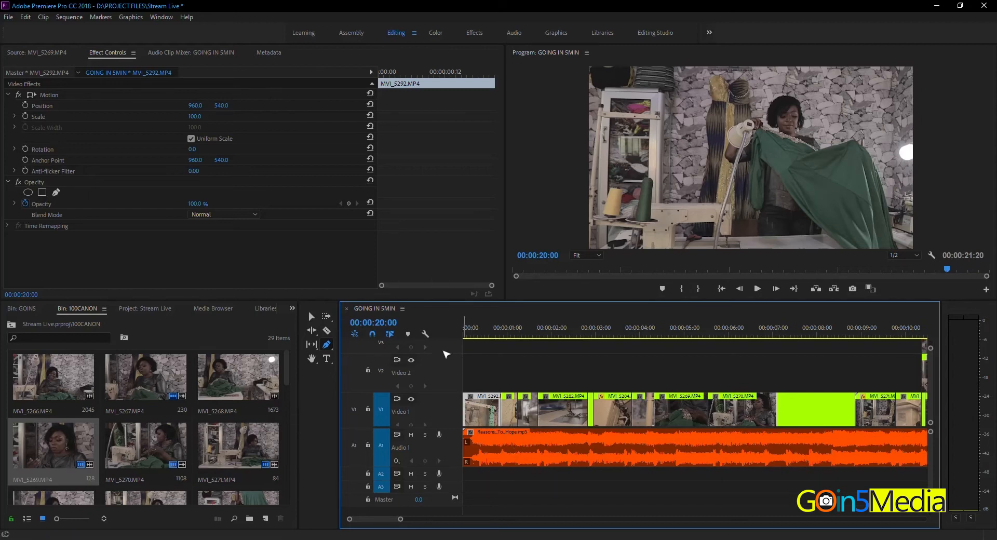
{"action": "left_click", "coordinate": [426, 334]}
{"action": "left_click", "coordinate": [460, 139]}
Turn on the display of audio keyframes in the timeline.
{"action": "left_click", "coordinate": [426, 335]}
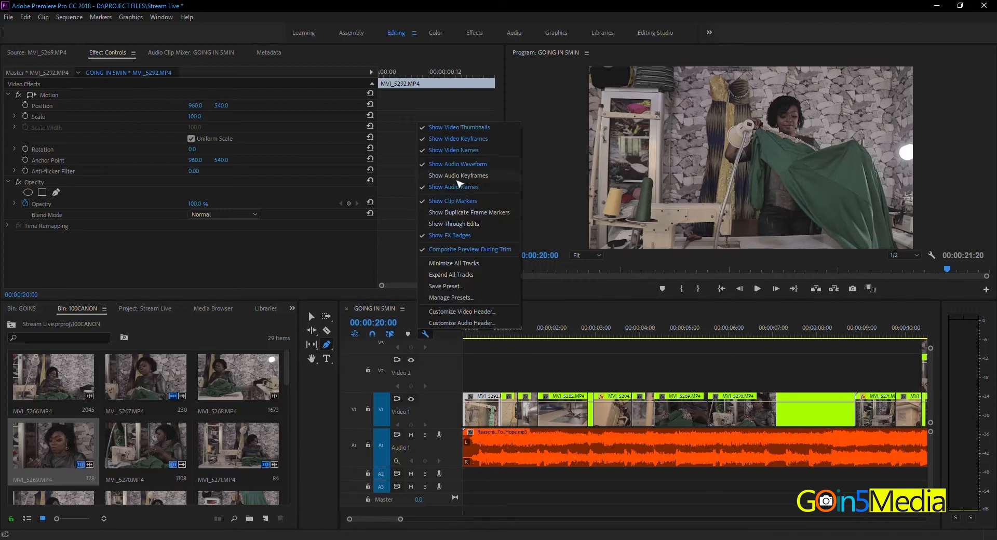
{"action": "left_click", "coordinate": [456, 177]}
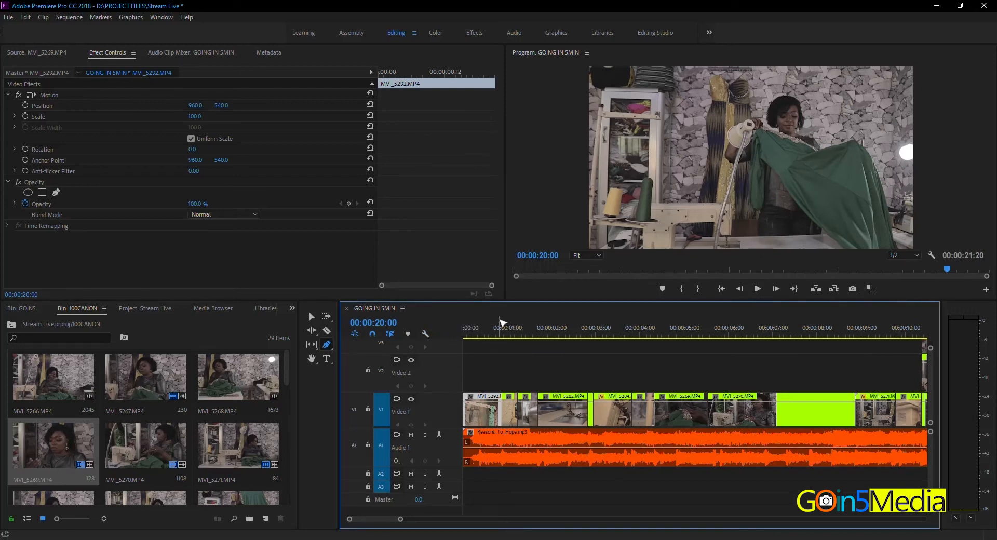
Play the opening clips from the start of the sequence and return the playhead to 00:00:00:00.
{"action": "key", "text": "Home"}
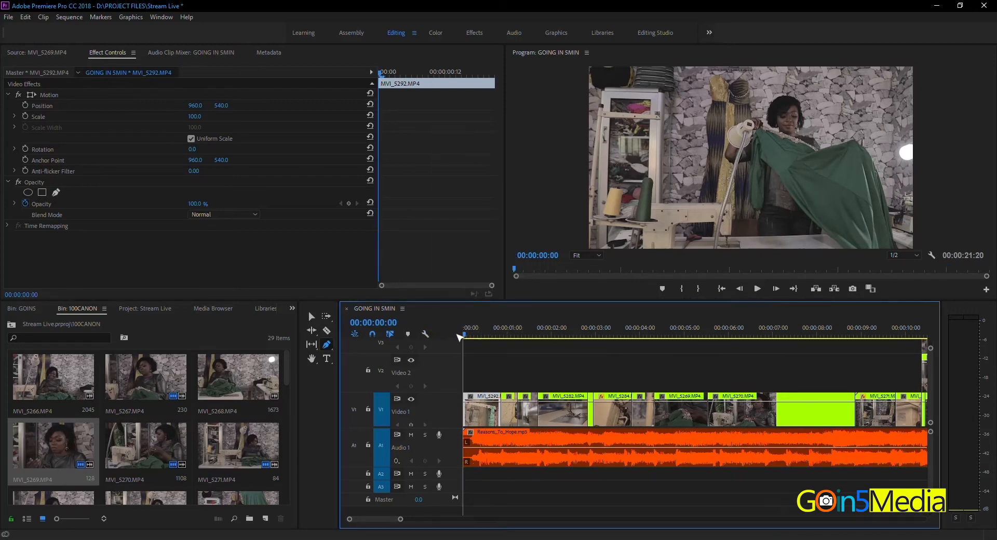
{"action": "key", "text": "="}
{"action": "key", "text": "="}
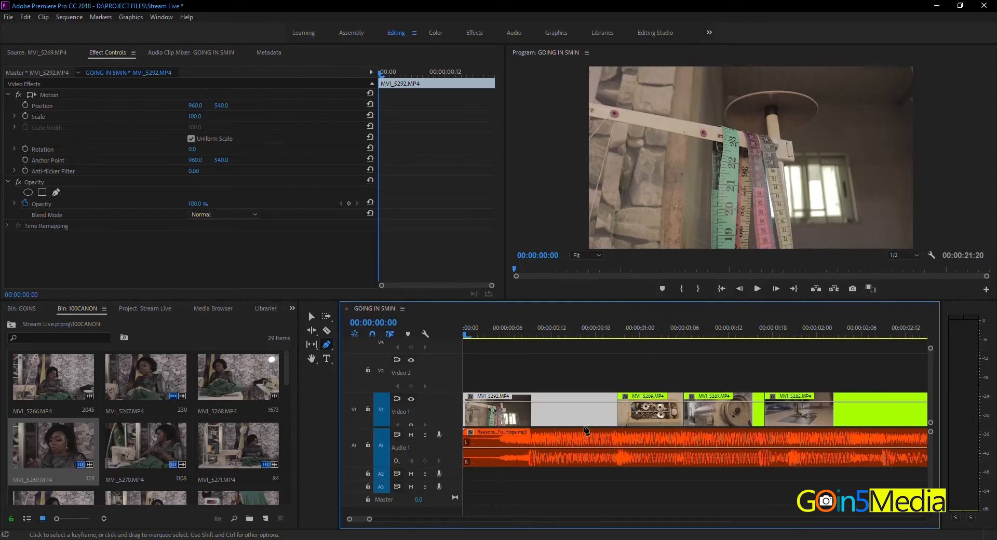
{"action": "key", "text": "space"}
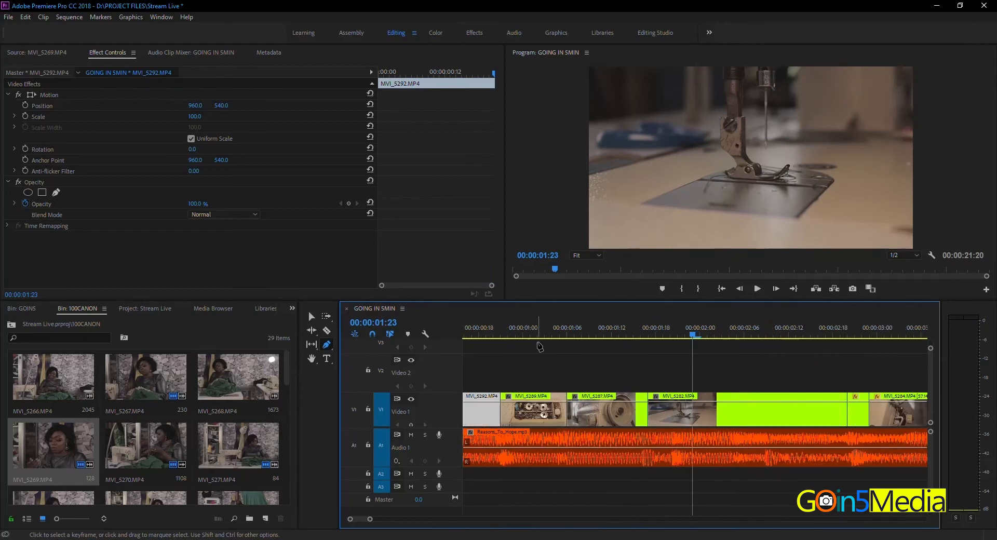
{"action": "left_click_drag", "start_coordinate": [507, 329], "coordinate": [403, 347]}
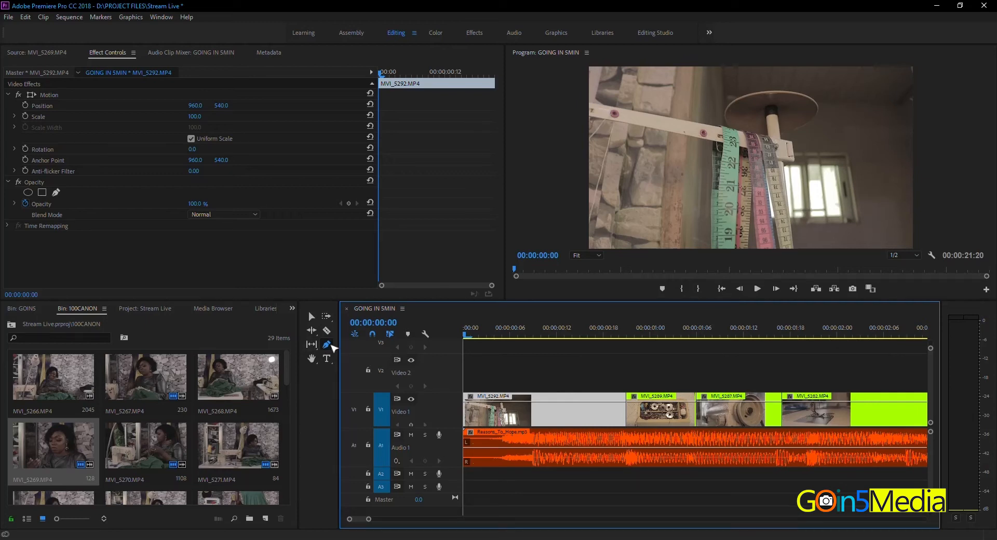
Add opacity keyframes near the start and end of MVI_5292.MP4 and lower the first one to 0% for a fade-in.
{"action": "left_click", "coordinate": [332, 346]}
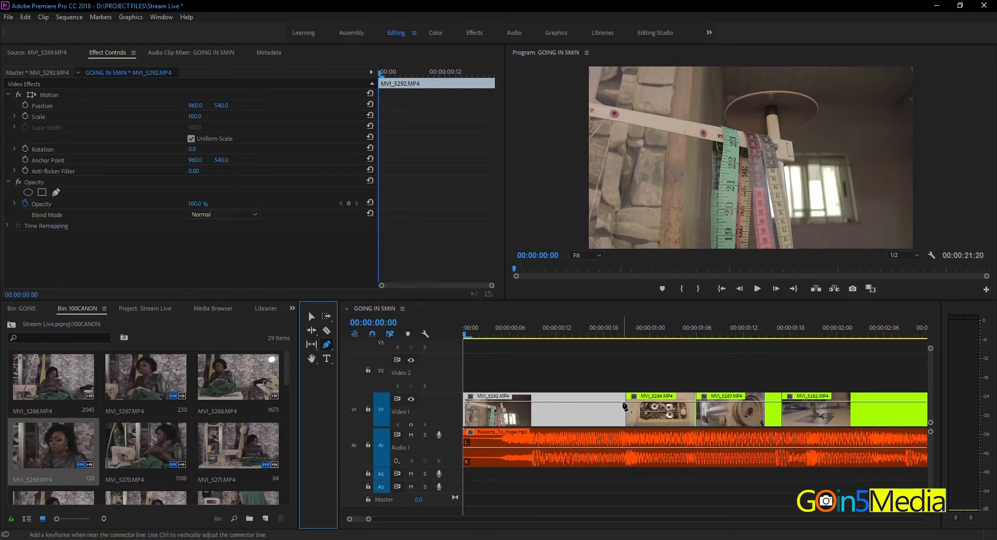
{"action": "left_click", "coordinate": [623, 399]}
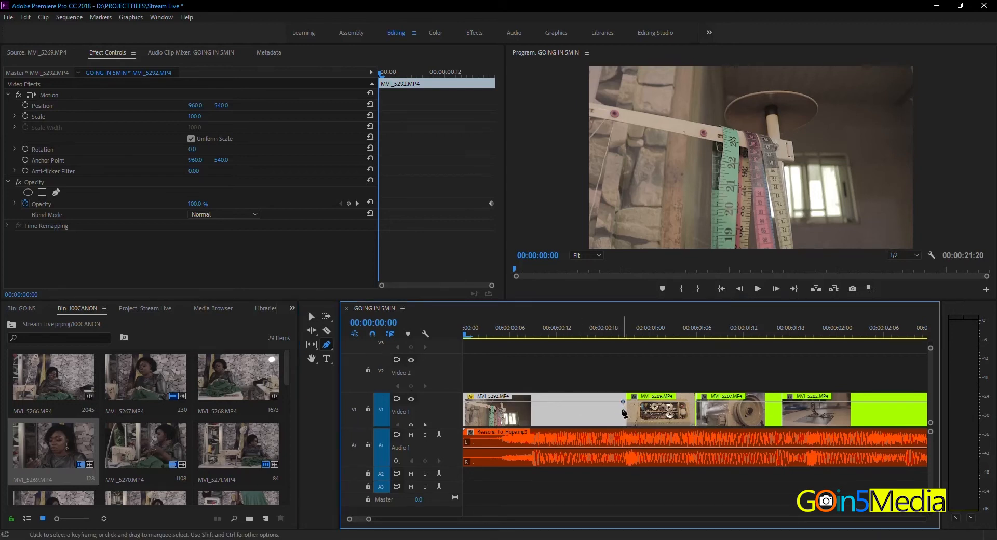
{"action": "mouse_move", "coordinate": [624, 402]}
{"action": "left_click", "coordinate": [470, 401]}
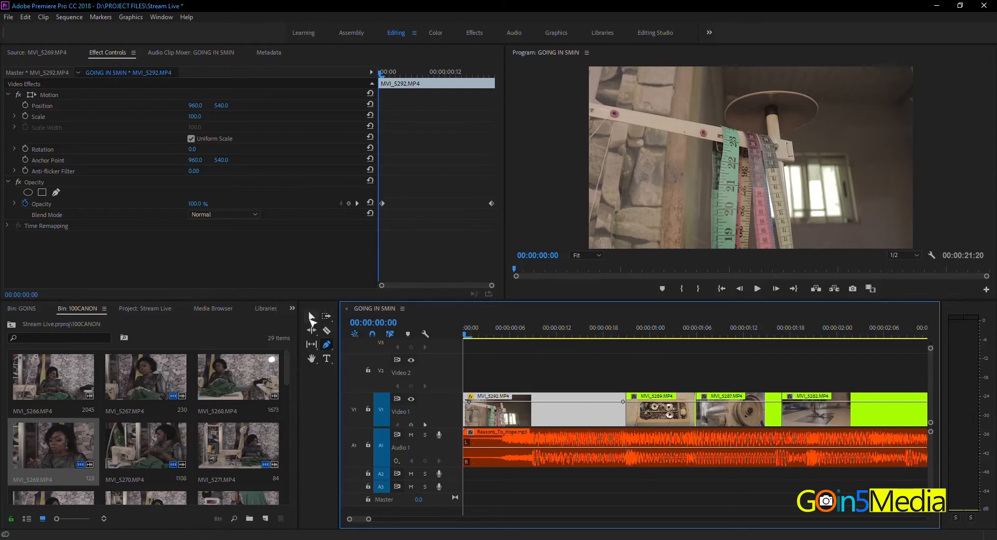
{"action": "left_click", "coordinate": [312, 319]}
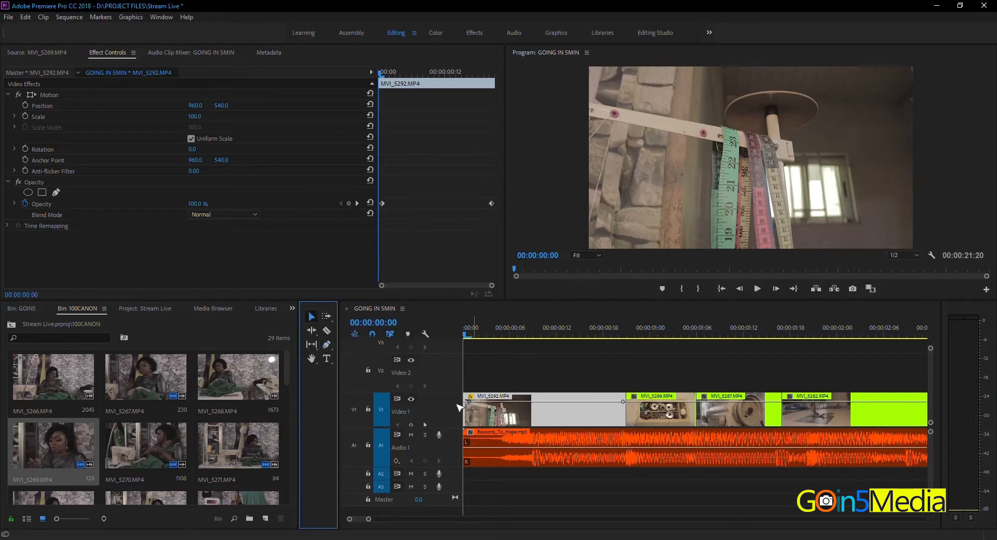
{"action": "left_click_drag", "start_coordinate": [469, 401], "coordinate": [470, 425]}
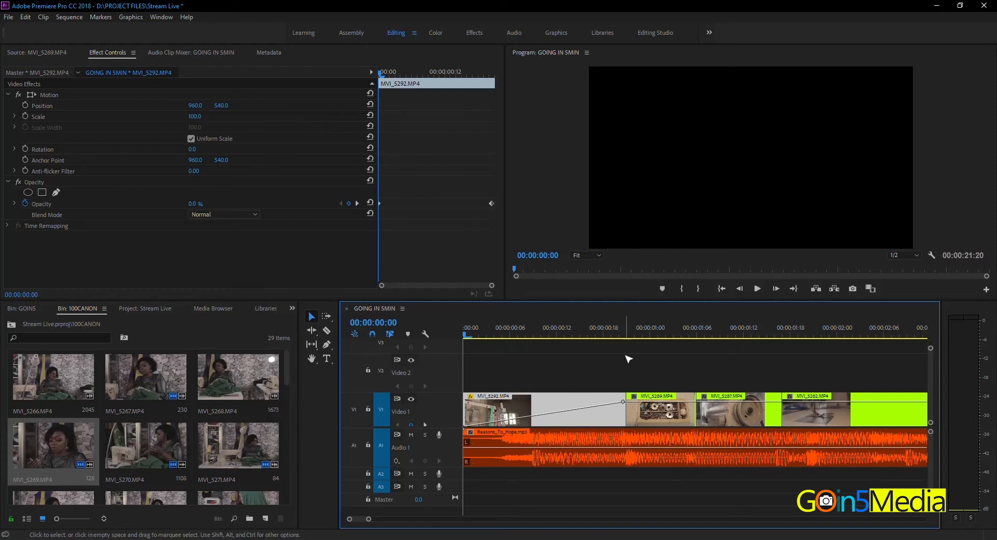
Preview the opacity fade-in of MVI_5292.MP4 from the sequence start, then return the playhead to 00:00:00:00.
{"action": "left_click_drag", "start_coordinate": [629, 332], "coordinate": [457, 334]}
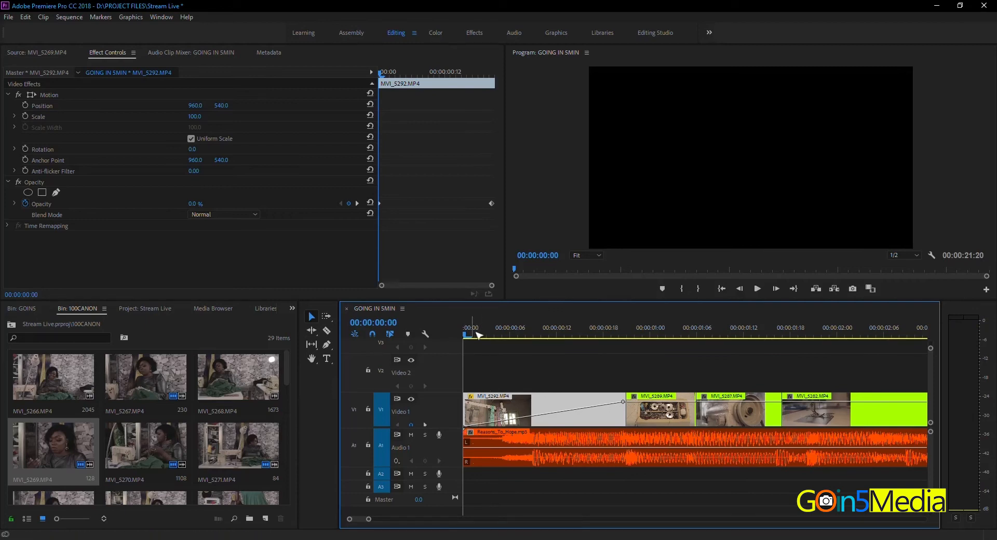
{"action": "left_click", "coordinate": [761, 290]}
{"action": "left_click", "coordinate": [761, 289]}
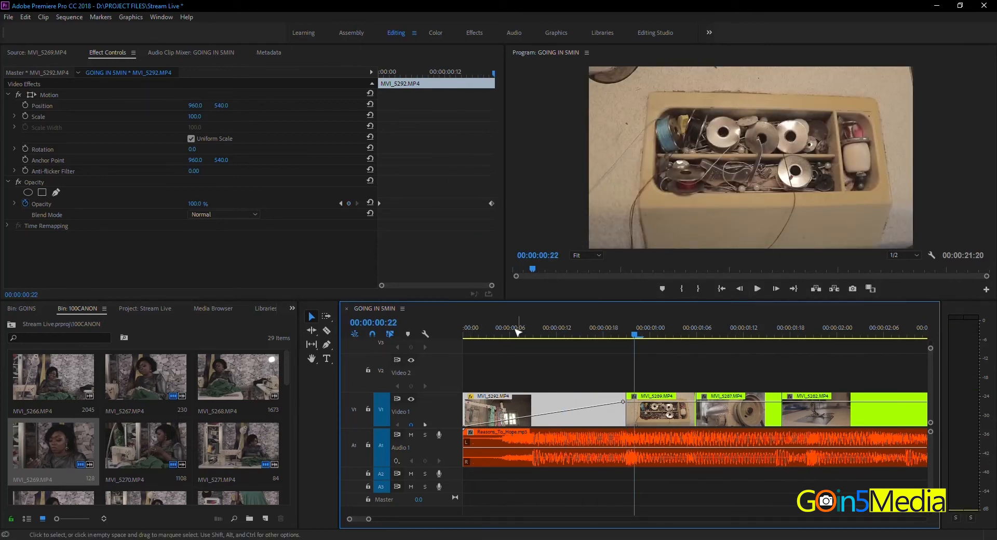
{"action": "left_click_drag", "start_coordinate": [512, 331], "coordinate": [443, 334]}
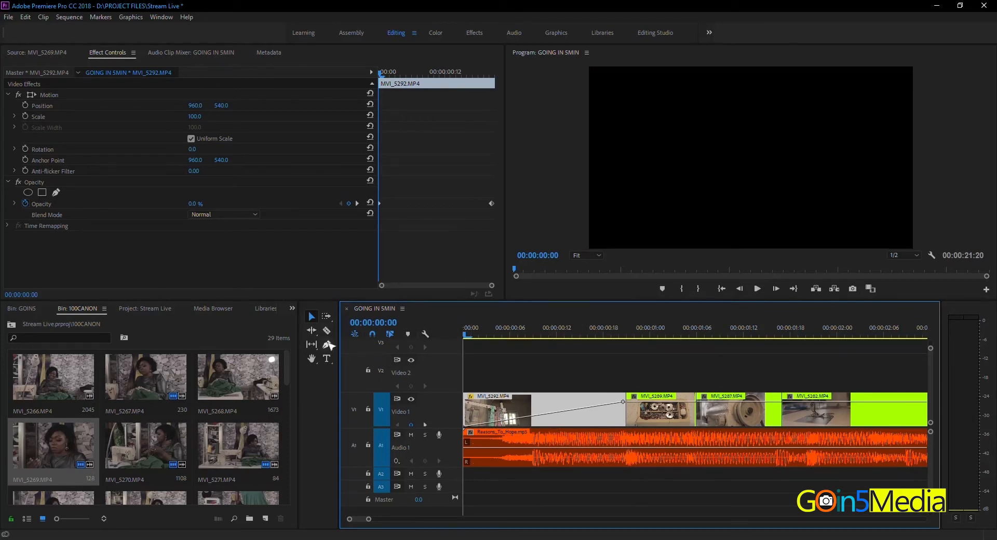
Add volume keyframes near the start and at about 00:00:01:07 of Reasons_To_Hope.mp3, and lower the first one to -∞ for a fade-in.
{"action": "left_click", "coordinate": [328, 345]}
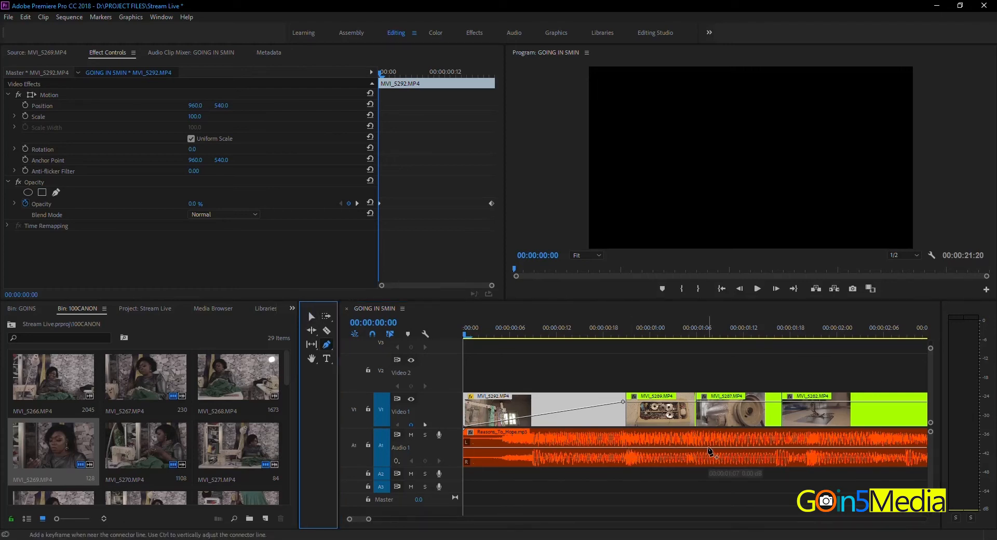
{"action": "left_click", "coordinate": [707, 448]}
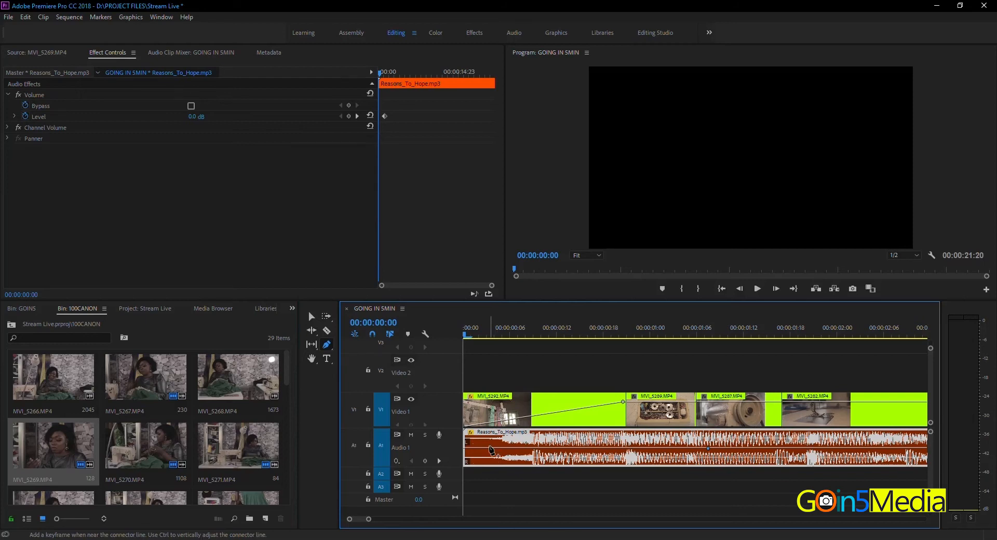
{"action": "left_click", "coordinate": [490, 448]}
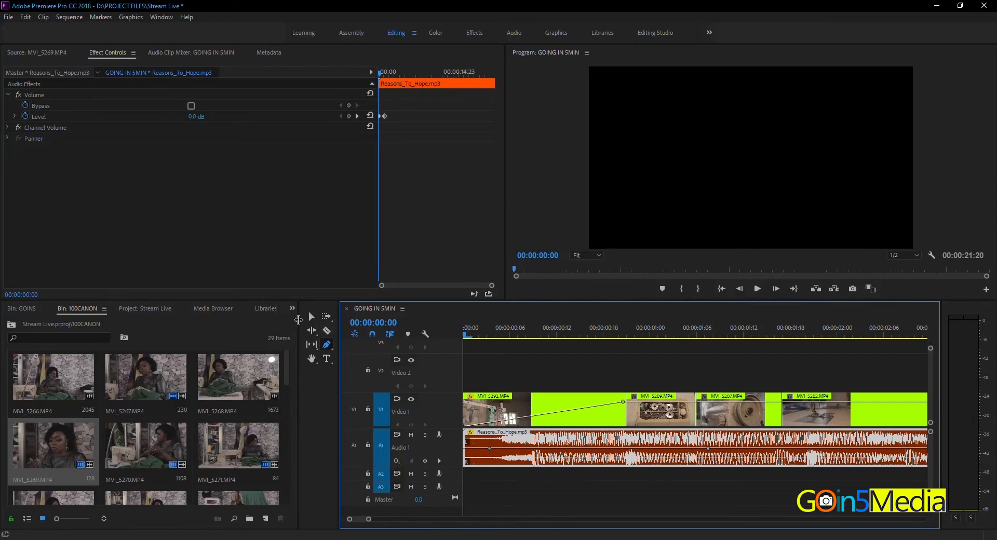
{"action": "left_click", "coordinate": [312, 316]}
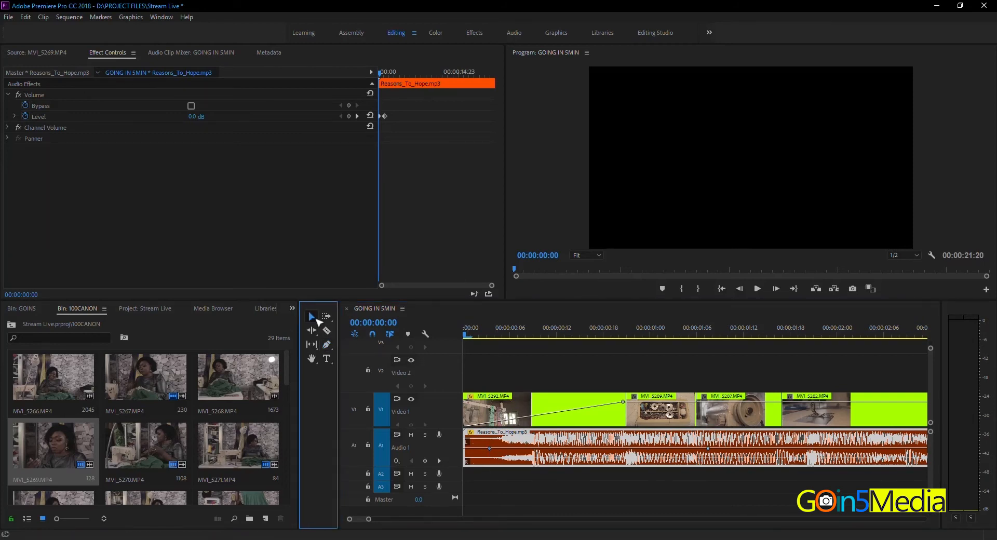
{"action": "left_click", "coordinate": [490, 449]}
{"action": "left_click_drag", "start_coordinate": [492, 451], "coordinate": [489, 463]}
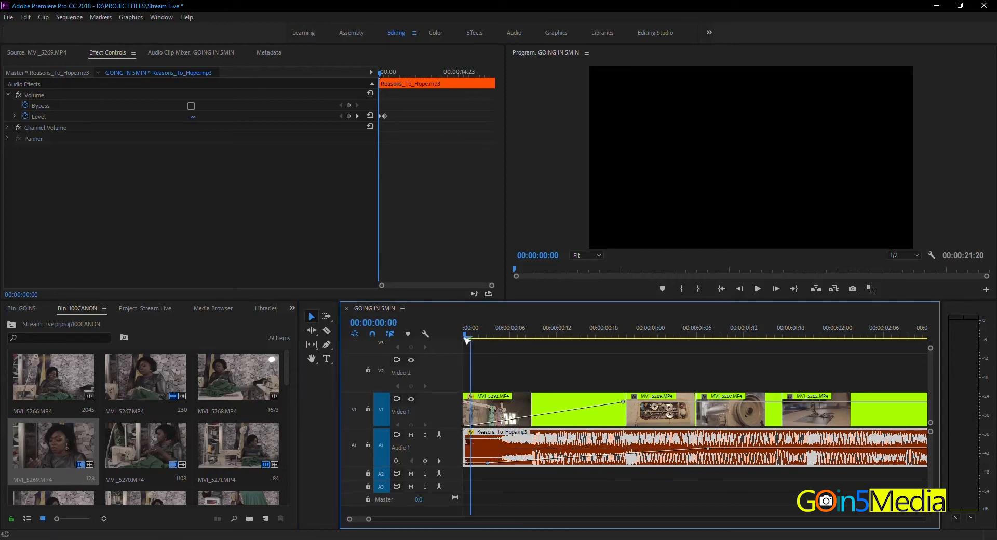
Play the sequence opening twice to check the combined video and audio fade-in, returning the playhead to the start.
{"action": "key", "text": "space"}
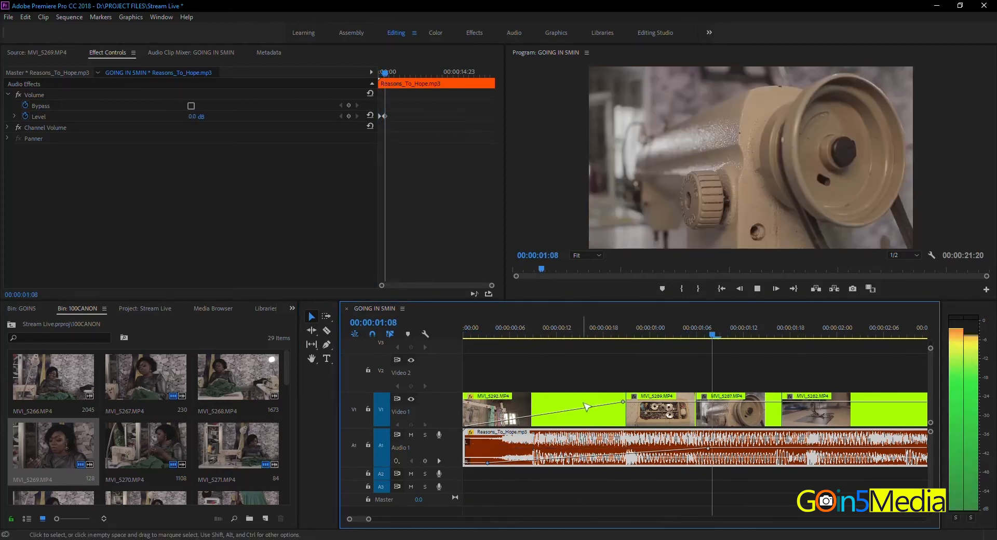
{"action": "key", "text": "space"}
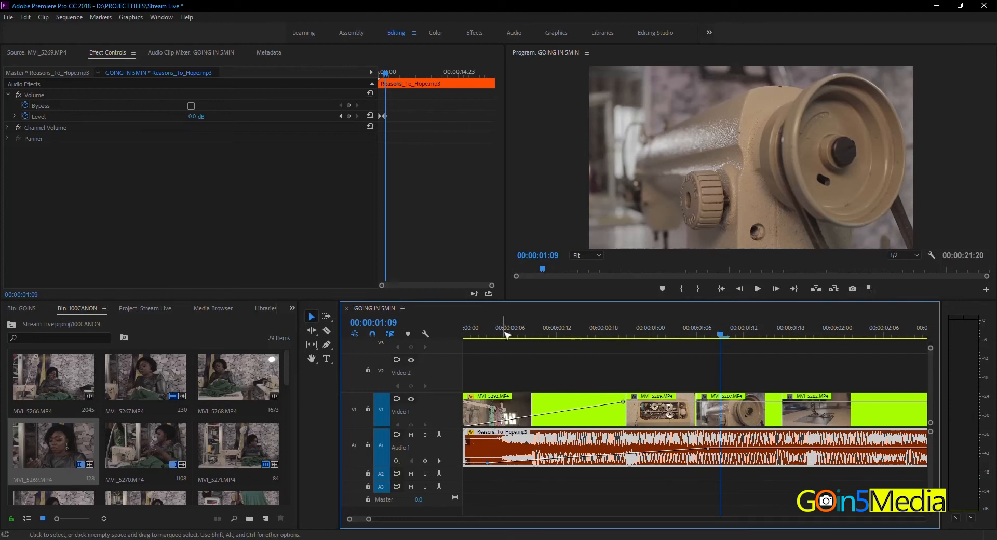
{"action": "key", "text": "Home"}
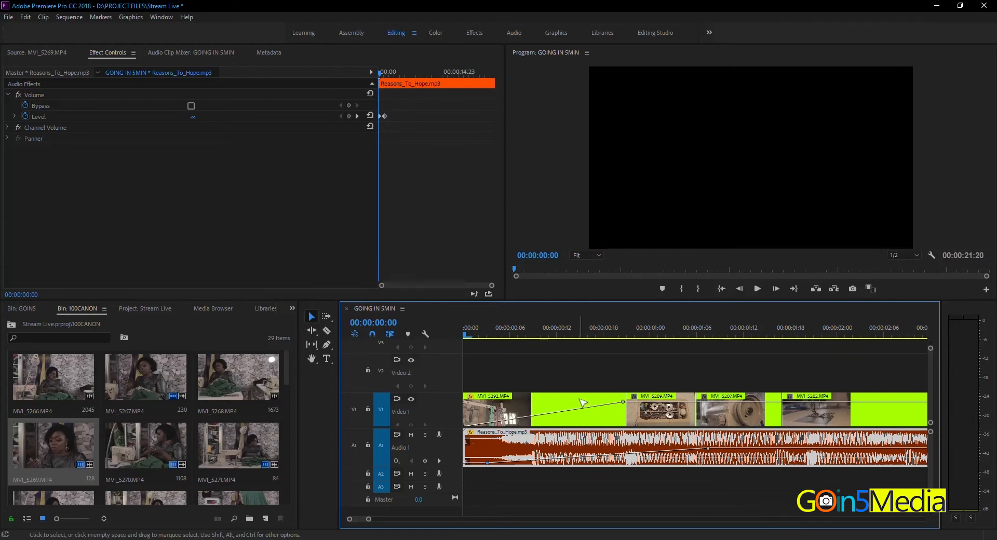
{"action": "key", "text": "space"}
{"action": "key", "text": "space"}
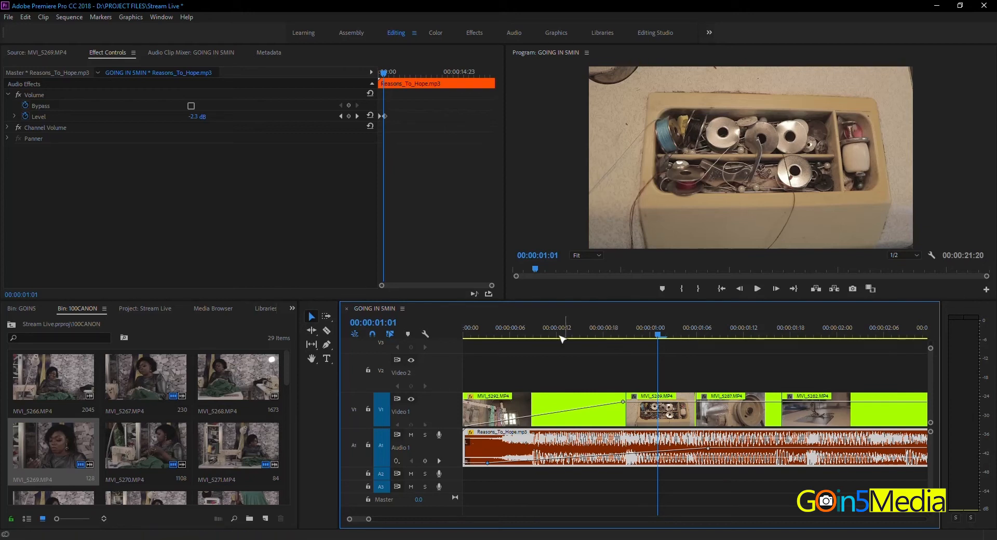
{"action": "left_click_drag", "start_coordinate": [616, 348], "coordinate": [439, 345]}
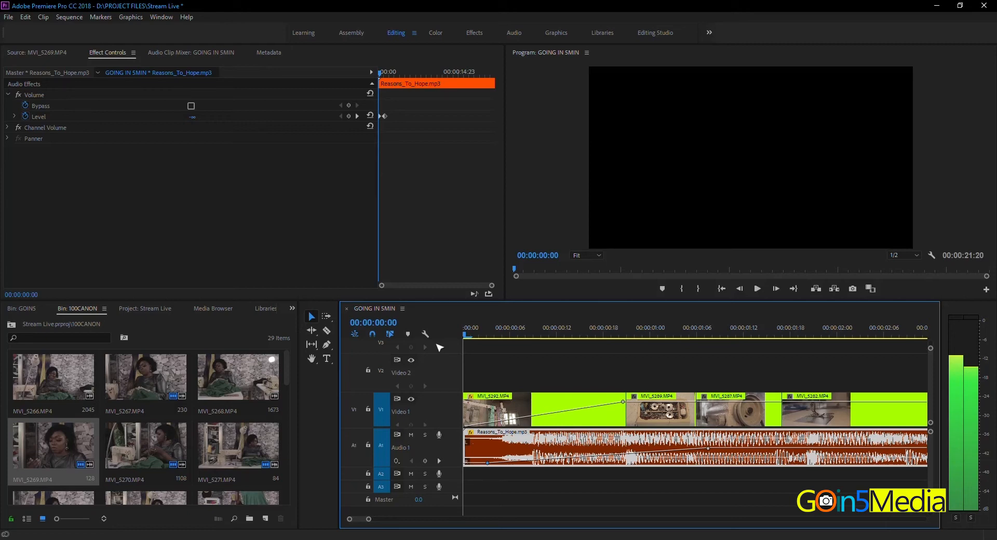
Replay the sequence opening from the start to check both fades, and park the playhead at 00:00:00:21.
{"action": "left_click_drag", "start_coordinate": [440, 348], "coordinate": [464, 344]}
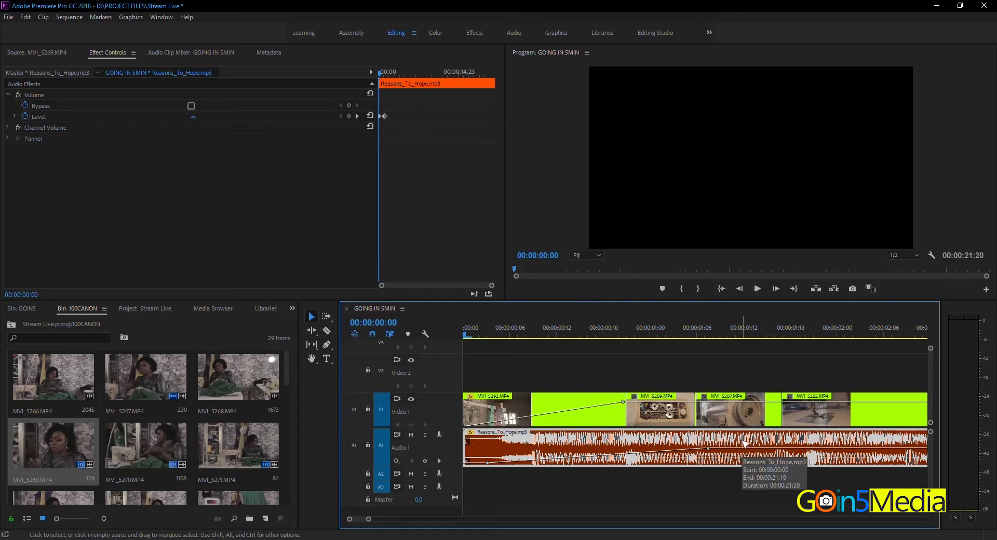
{"action": "key", "text": "space"}
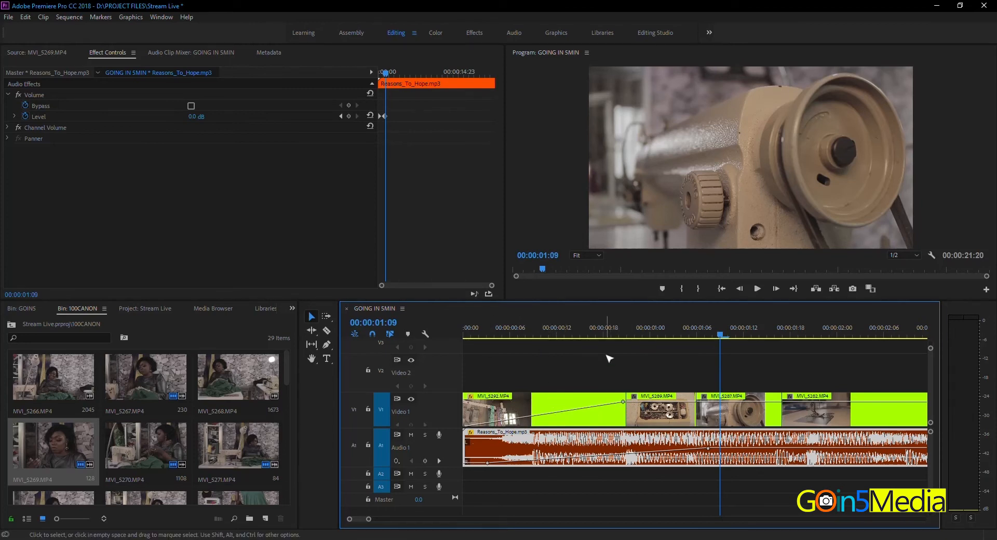
{"action": "left_click", "coordinate": [630, 333]}
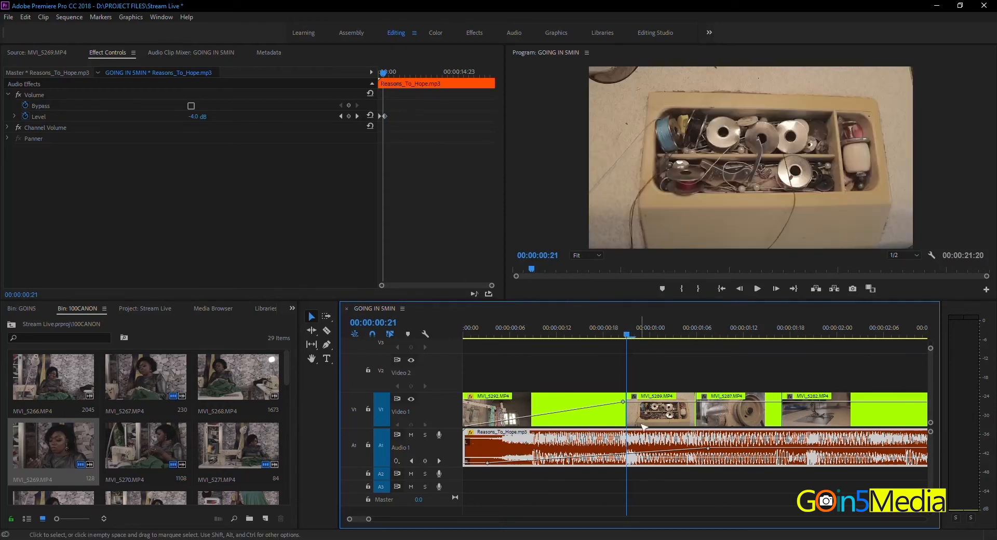
Move the closing opacity keyframe of MVI_5292.MP4 to 00:00:00:20 and scrub back to 00:00:00:19 to check the fade.
{"action": "left_click", "coordinate": [476, 198]}
{"action": "left_click", "coordinate": [516, 404]}
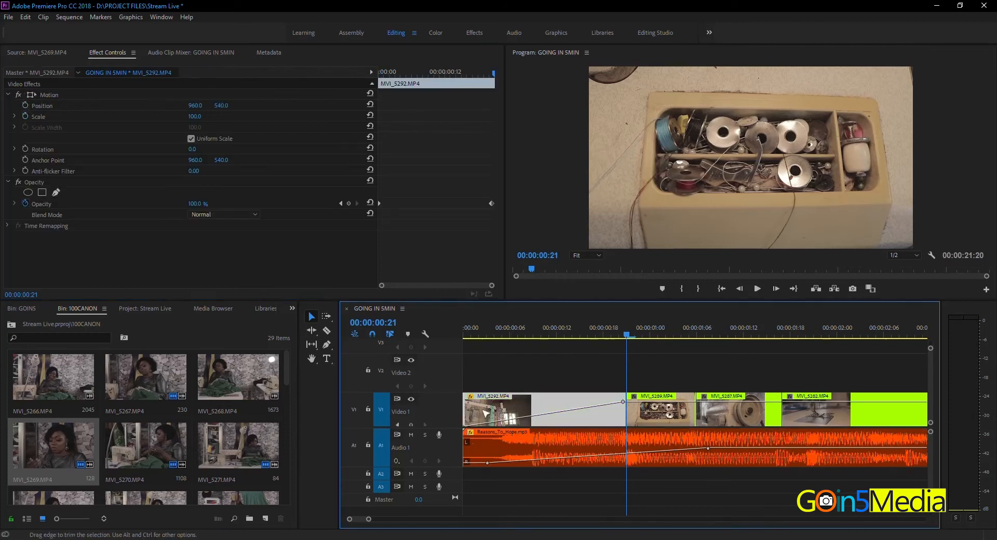
{"action": "left_click", "coordinate": [464, 330]}
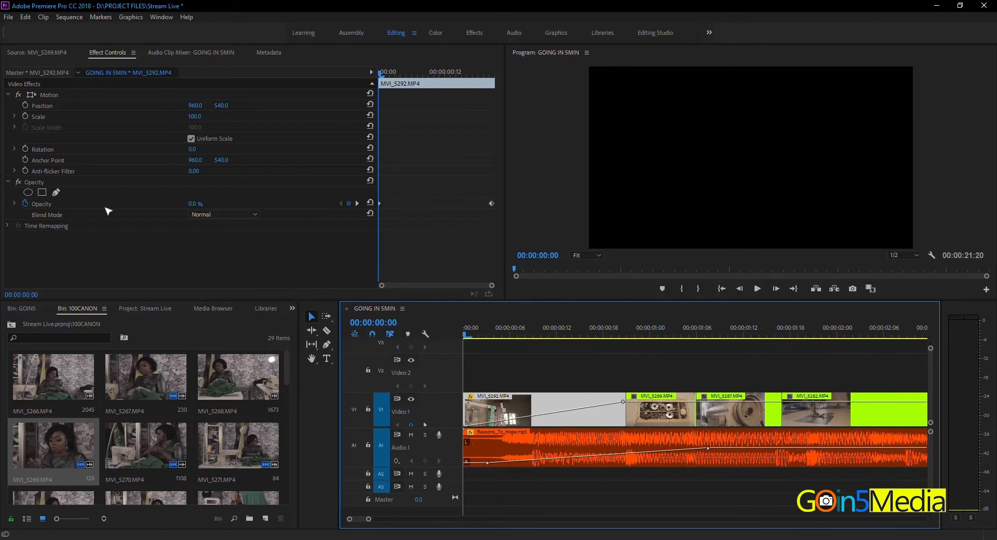
{"action": "left_click", "coordinate": [381, 74]}
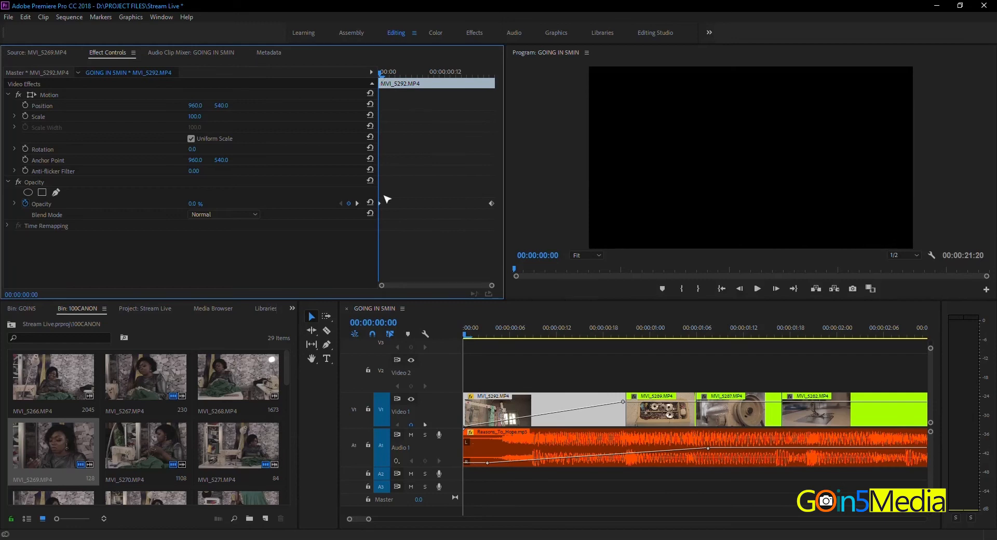
{"action": "left_click", "coordinate": [195, 204]}
{"action": "left_click", "coordinate": [226, 200]}
{"action": "left_click_drag", "start_coordinate": [387, 77], "coordinate": [492, 86]}
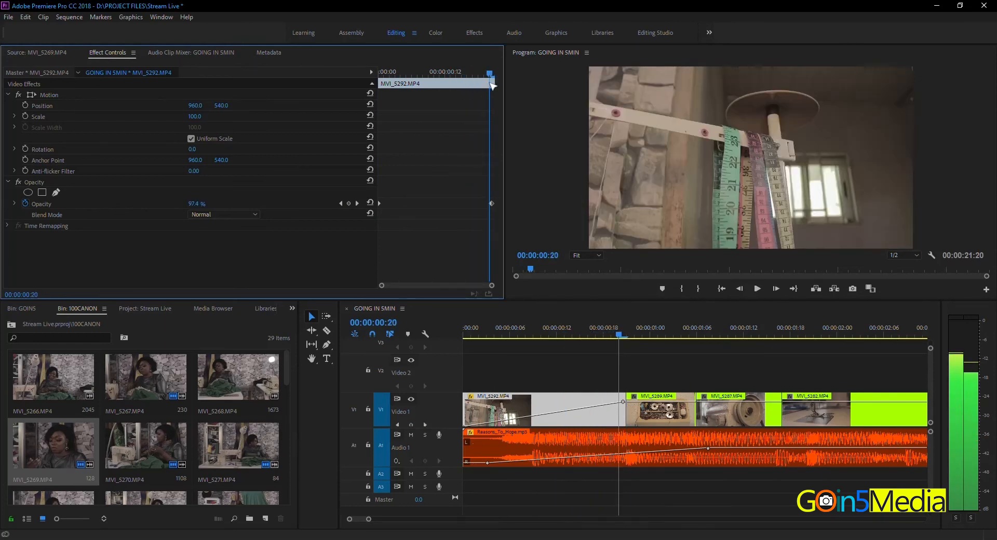
{"action": "left_click", "coordinate": [490, 204]}
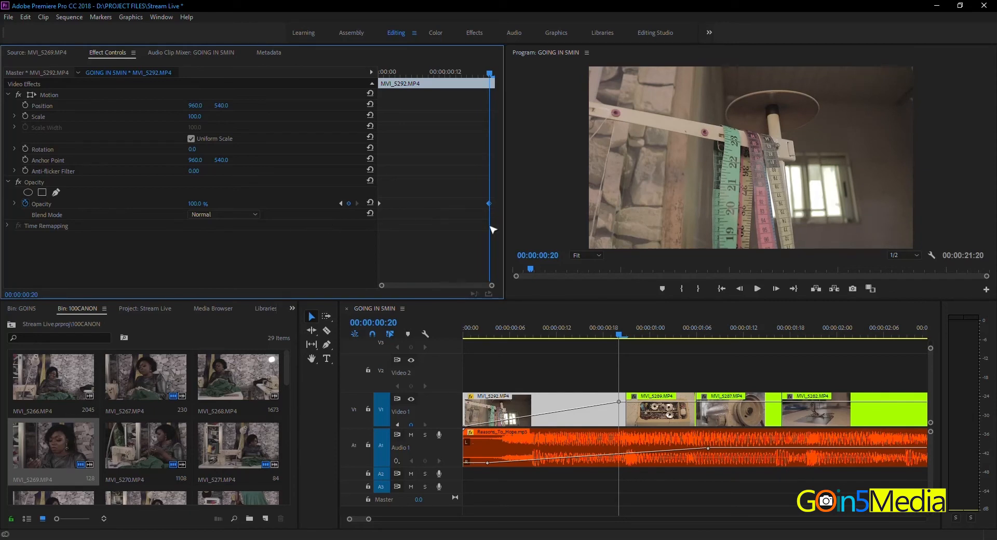
{"action": "left_click_drag", "start_coordinate": [538, 328], "coordinate": [619, 329]}
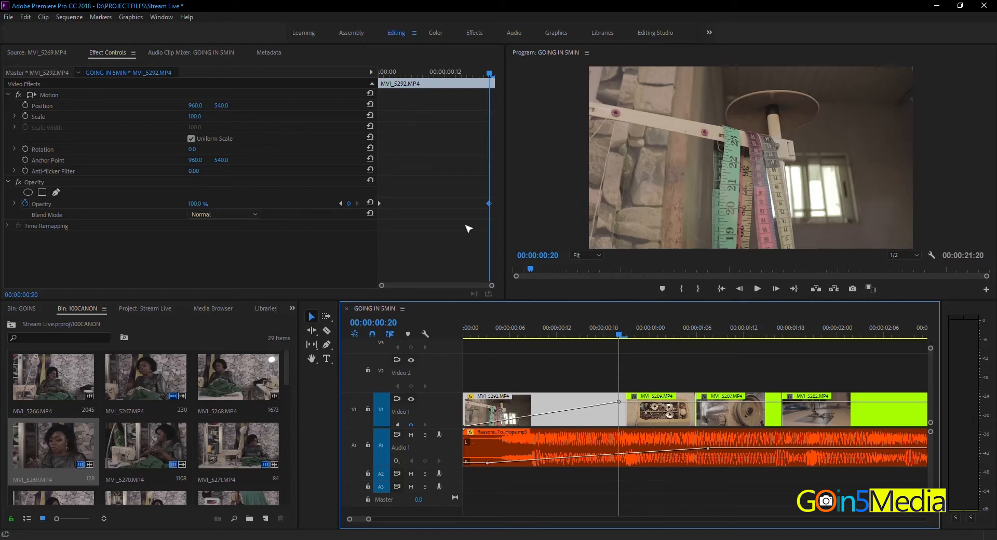
{"action": "left_click_drag", "start_coordinate": [398, 74], "coordinate": [484, 95]}
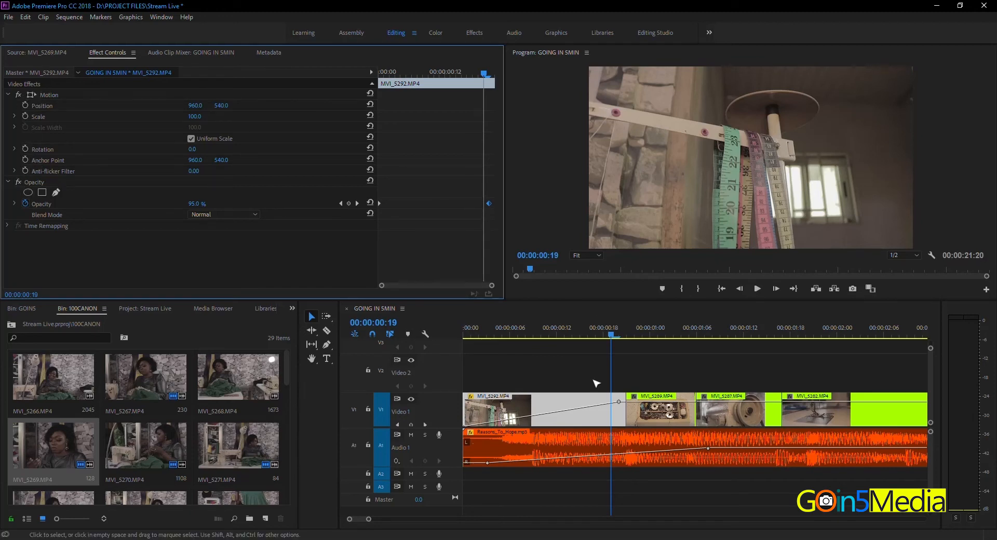
Animate the Scale of MVI_5289.MP4 with keyframes at 100 at 00:00:00:21 and 125 at 00:00:01:06.
{"action": "left_click", "coordinate": [628, 332]}
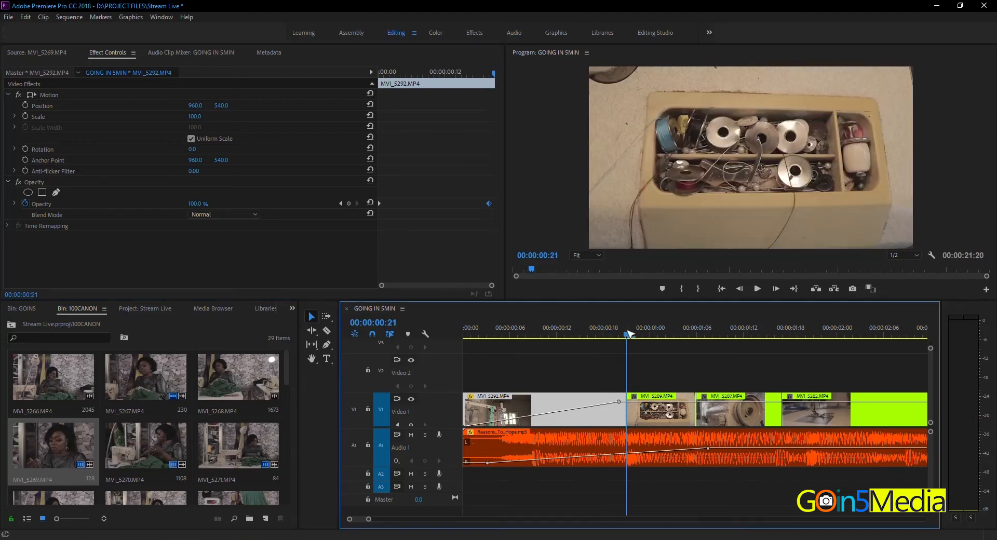
{"action": "left_click", "coordinate": [664, 415]}
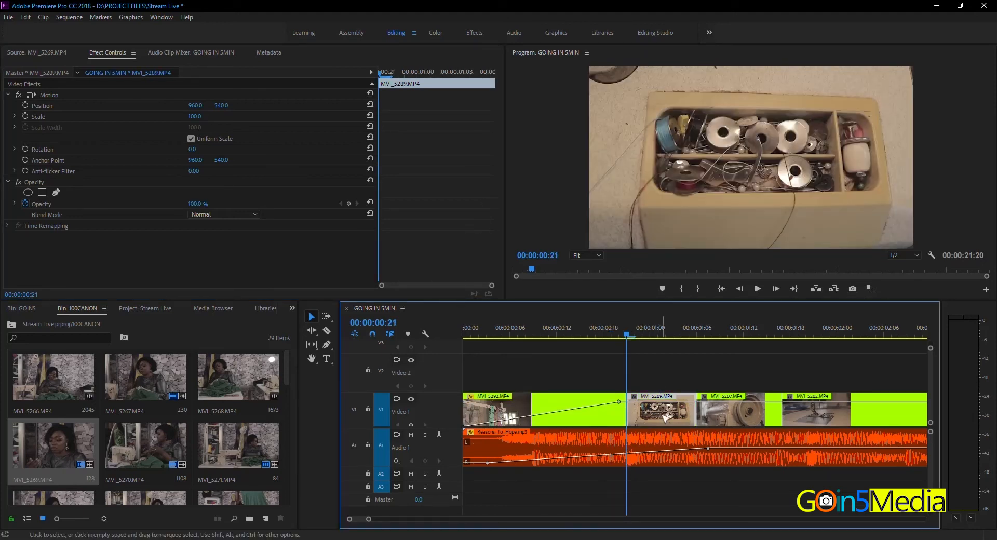
{"action": "left_click", "coordinate": [25, 116]}
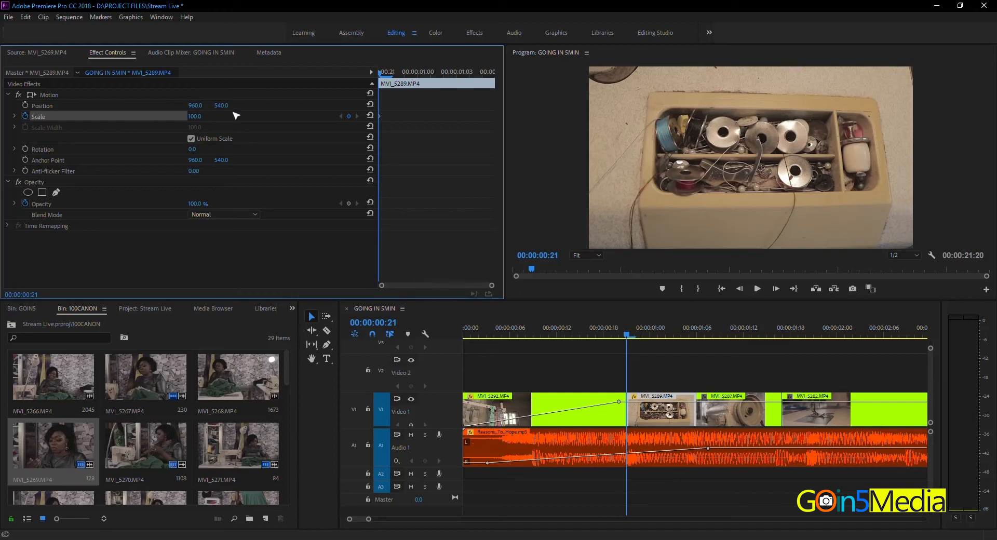
{"action": "left_click", "coordinate": [430, 75]}
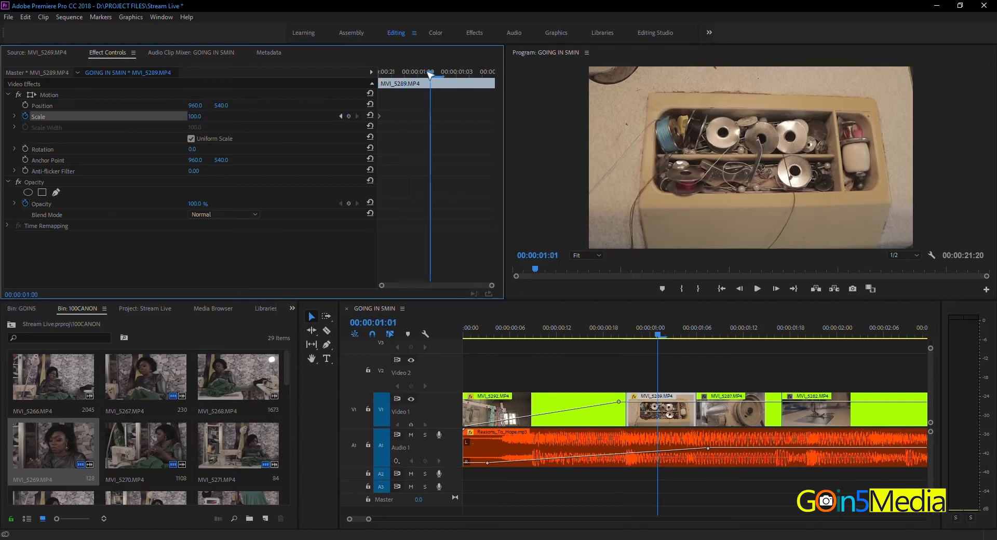
{"action": "left_click_drag", "start_coordinate": [430, 75], "coordinate": [493, 78]}
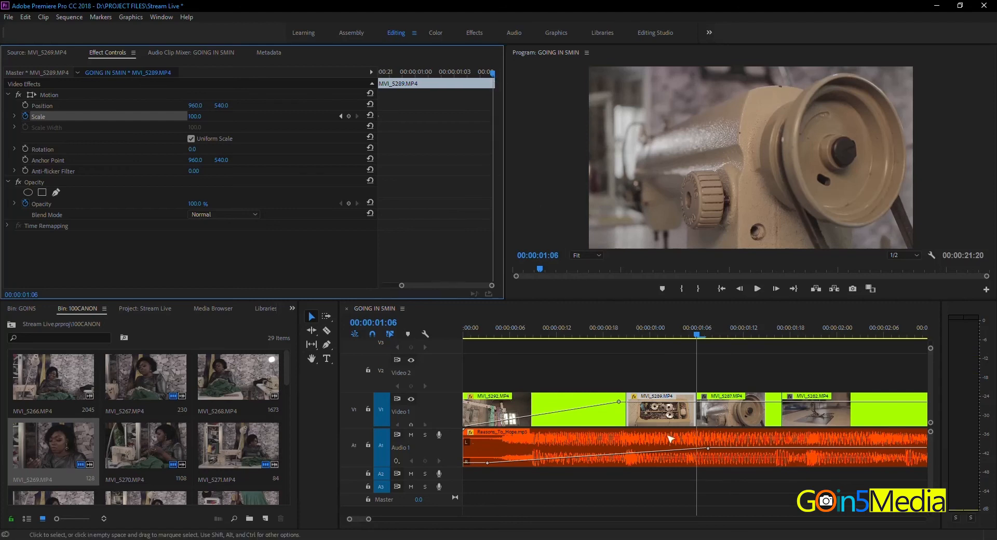
{"action": "left_click", "coordinate": [673, 417]}
{"action": "left_click", "coordinate": [200, 115]}
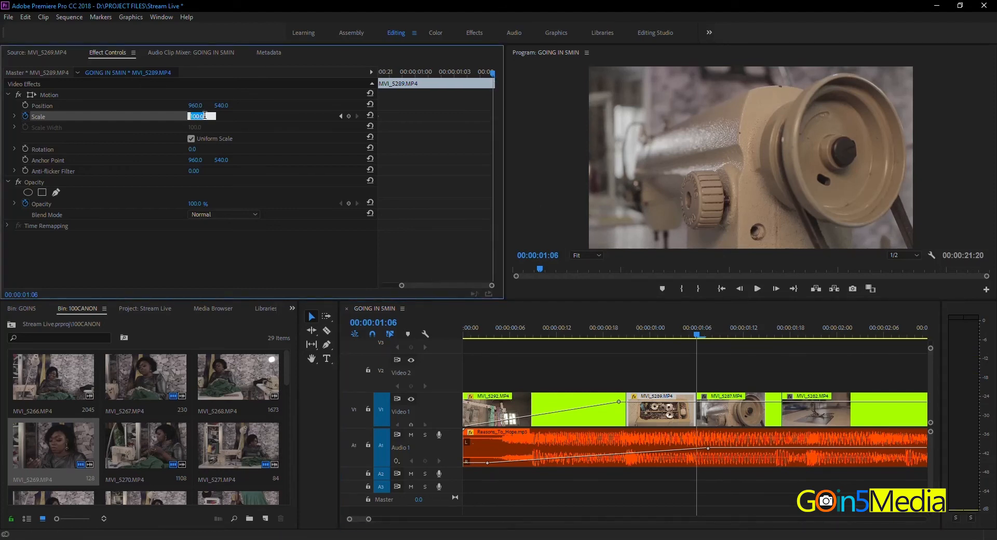
{"action": "type", "text": "15"}
{"action": "key", "text": "Return"}
{"action": "left_click", "coordinate": [392, 286]}
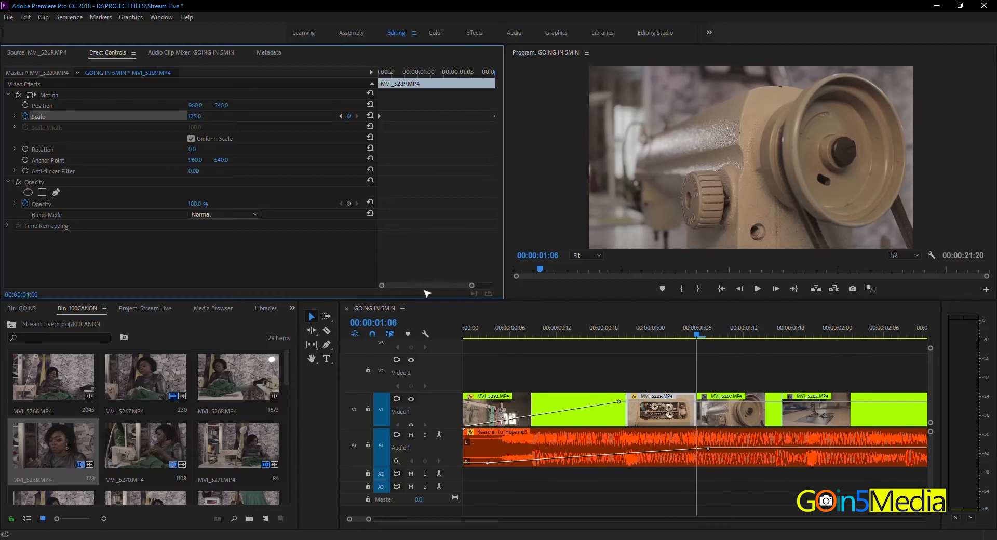
{"action": "left_click_drag", "start_coordinate": [477, 286], "coordinate": [507, 284]}
Play and scrub through MVI_5289.MP4 to preview the zoom-in, returning the playhead to the clip's start.
{"action": "left_click_drag", "start_coordinate": [420, 65], "coordinate": [356, 82]}
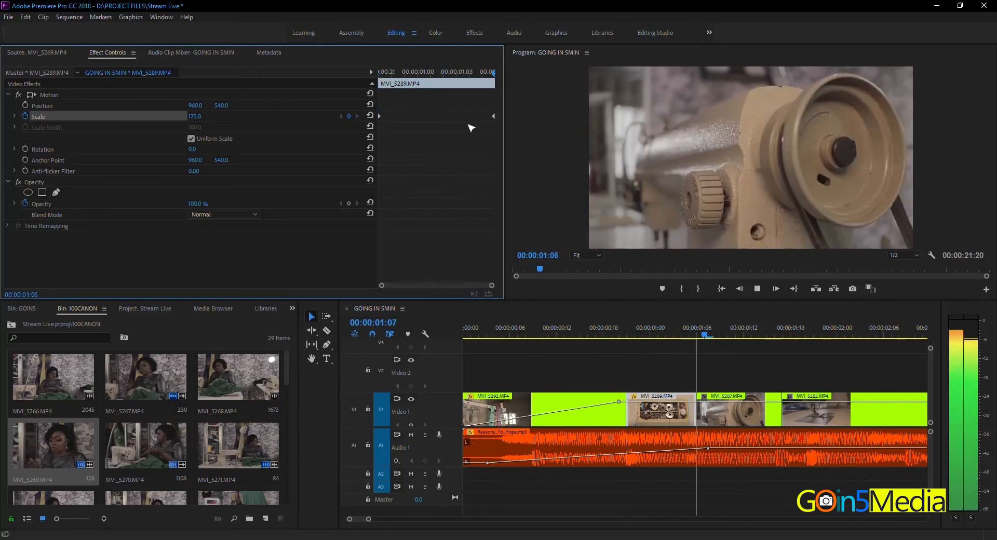
{"action": "key", "text": "space"}
{"action": "key", "text": "space"}
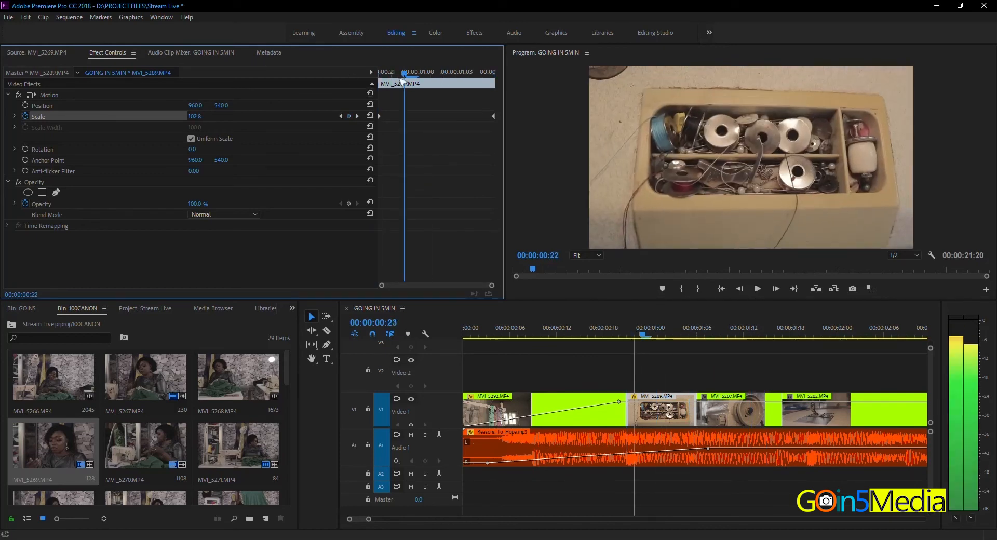
{"action": "mouse_move", "coordinate": [493, 86]}
{"action": "left_mouse_down"}
{"action": "mouse_move", "coordinate": [383, 96]}
{"action": "mouse_move", "coordinate": [484, 98]}
{"action": "left_mouse_up"}
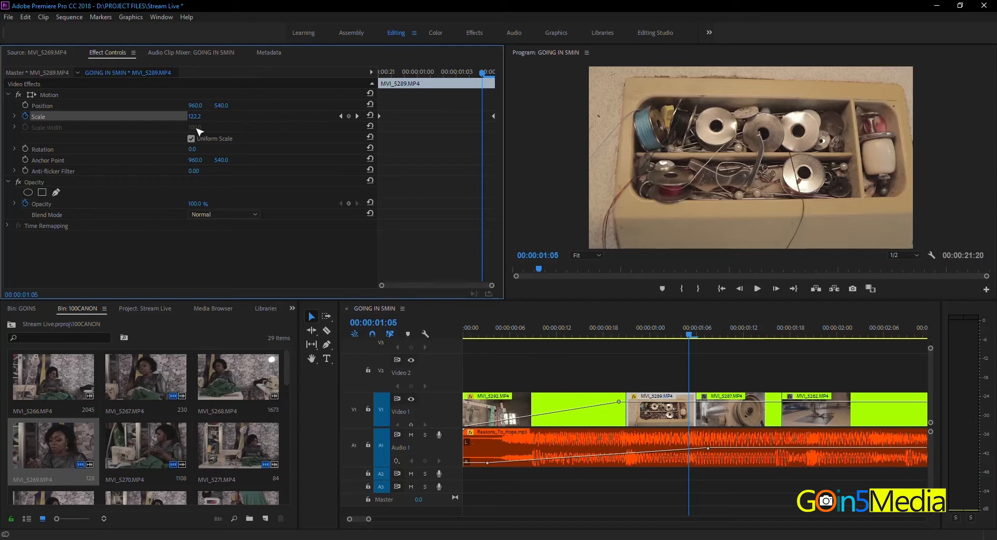
{"action": "left_click_drag", "start_coordinate": [467, 78], "coordinate": [341, 84]}
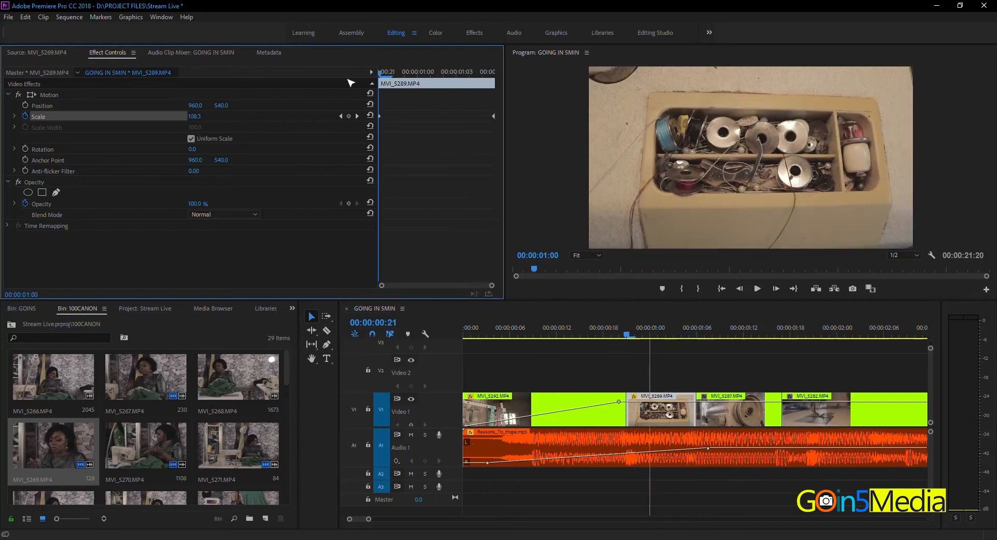
{"action": "key", "text": "space"}
{"action": "key", "text": "space"}
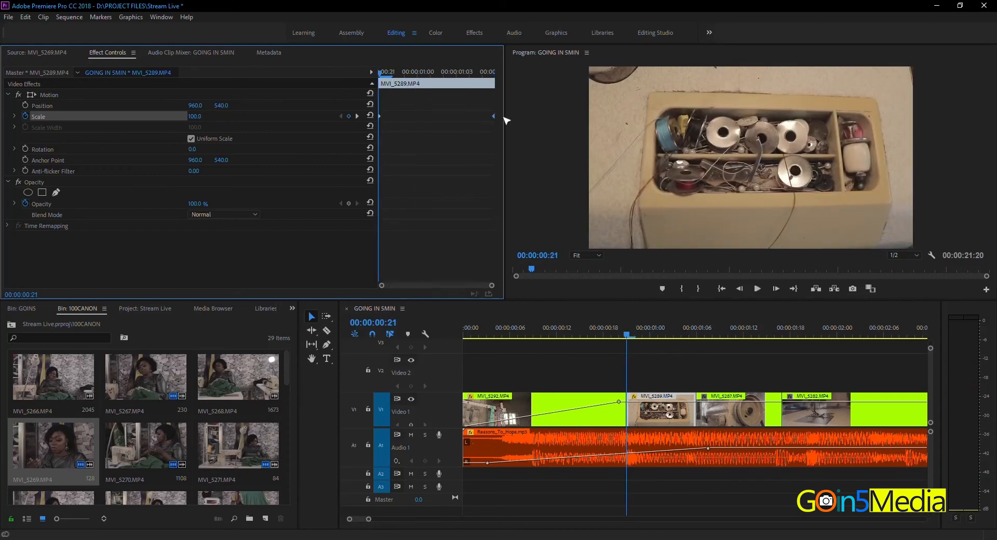
Replace the closing Scale keyframe of MVI_5289.MP4 with one at 105, and move it to the clip's end.
{"action": "left_click_drag", "start_coordinate": [481, 68], "coordinate": [498, 73]}
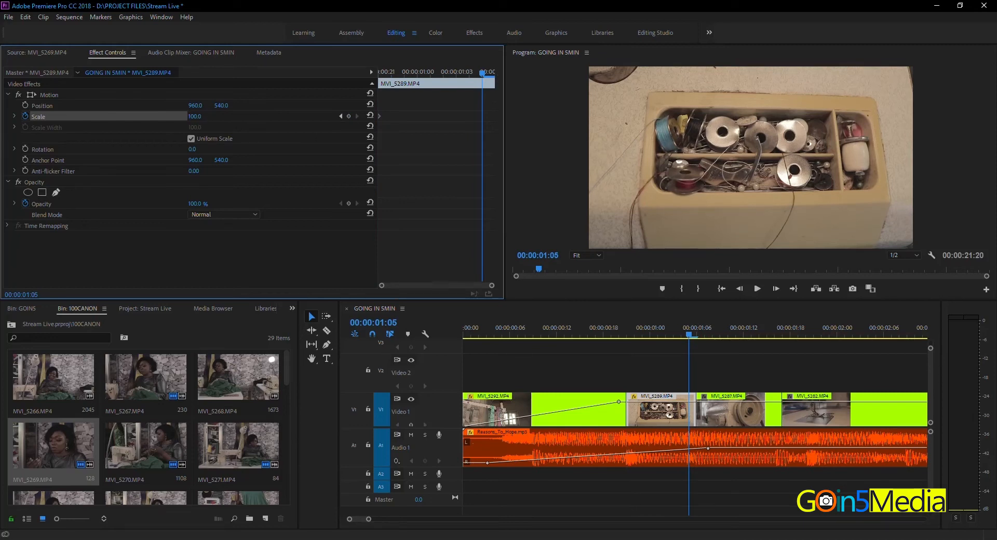
{"action": "left_click", "coordinate": [201, 116]}
{"action": "type", "text": "105"}
{"action": "key", "text": "Return"}
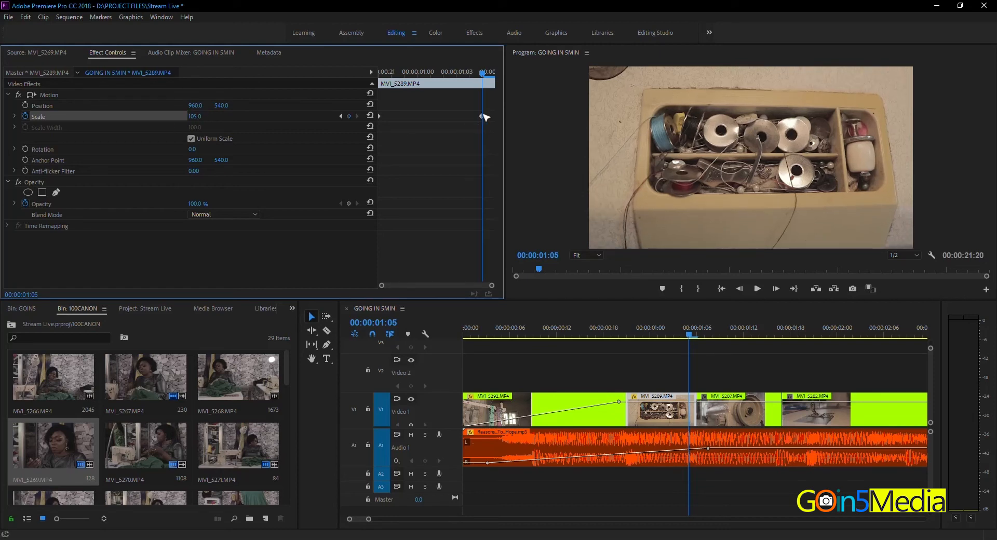
{"action": "left_click_drag", "start_coordinate": [483, 116], "coordinate": [496, 117]}
Play the subtler zoom on MVI_5289.MP4 from the clip's start, then move the playhead to 00:00:01:00.
{"action": "left_click_drag", "start_coordinate": [472, 74], "coordinate": [316, 77]}
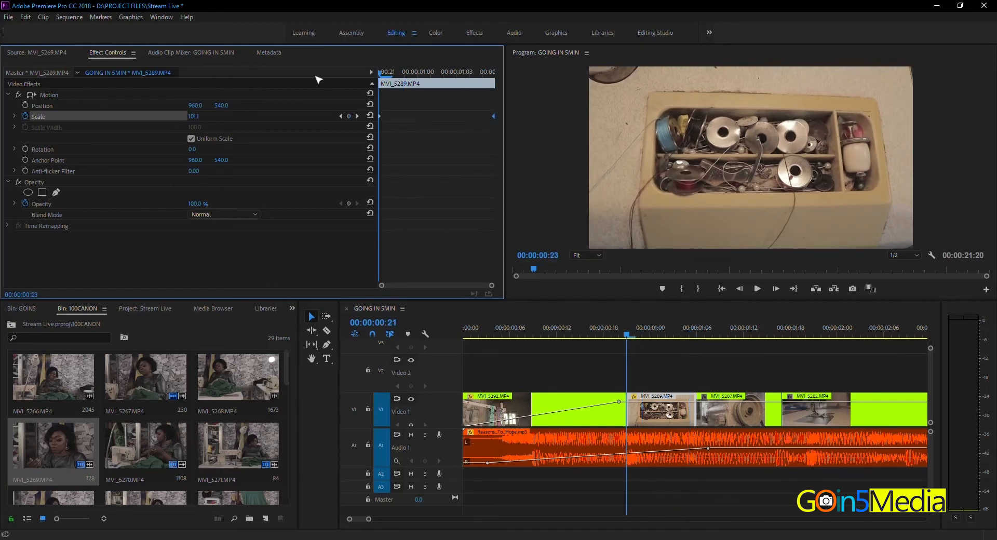
{"action": "key", "text": "space"}
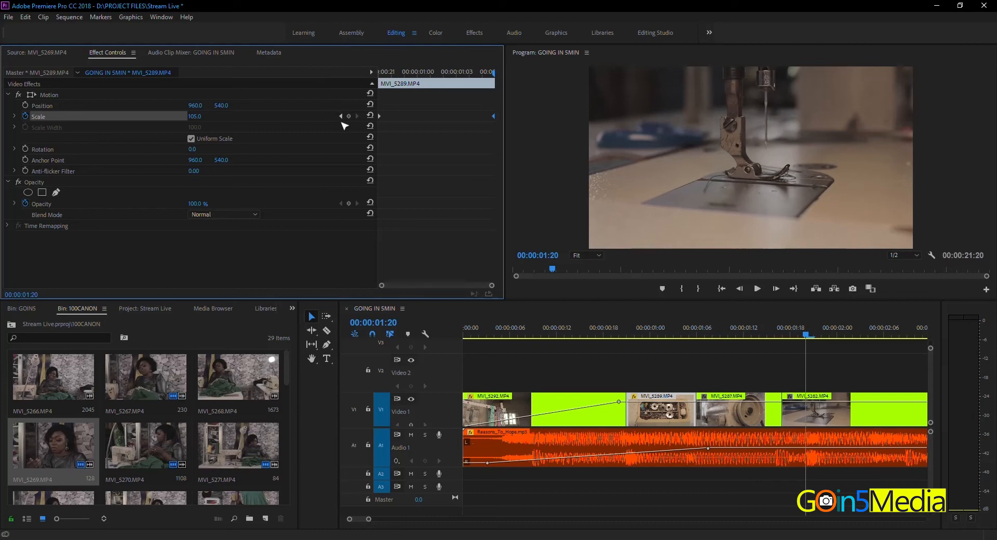
{"action": "left_click", "coordinate": [650, 334]}
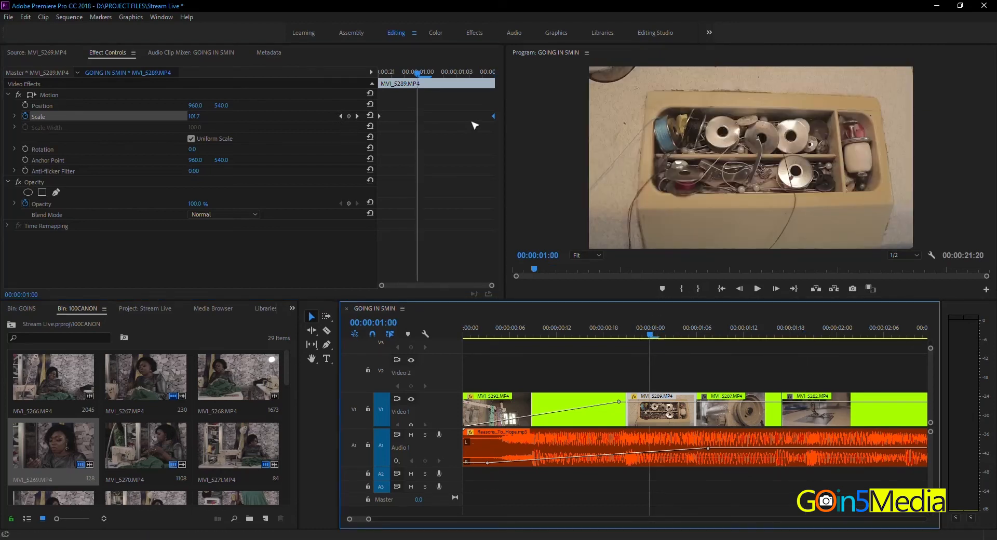
Undo the deletion of MVI_5289.MP4, remove its closing Scale keyframe and turn off its Scale animation.
{"action": "key", "text": "Delete"}
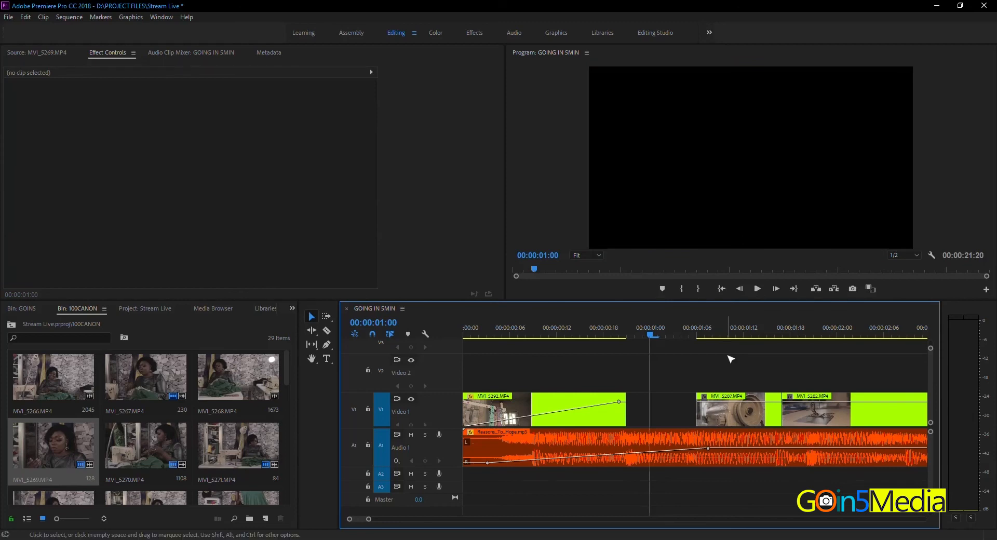
{"action": "key", "text": "ctrl+z"}
{"action": "left_click", "coordinate": [662, 410]}
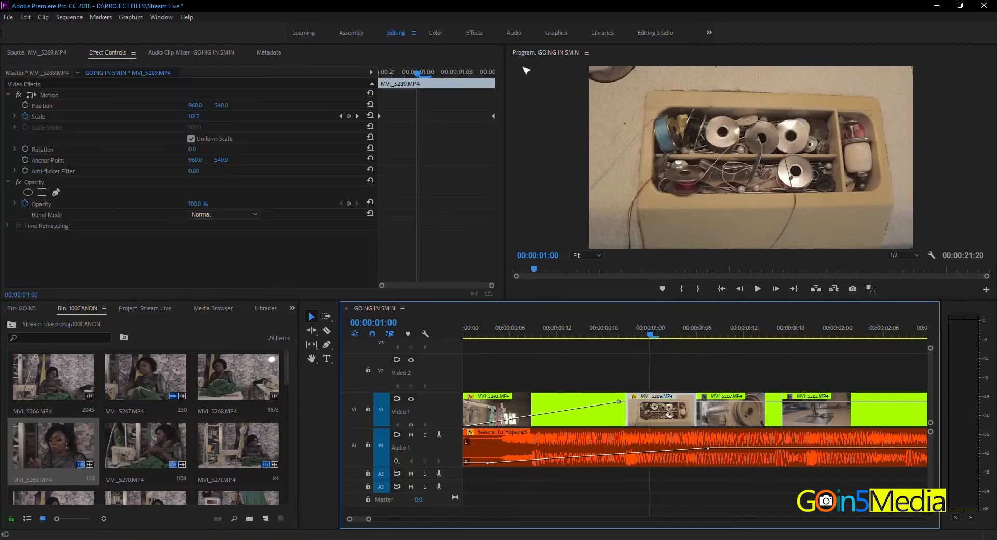
{"action": "left_click", "coordinate": [494, 120]}
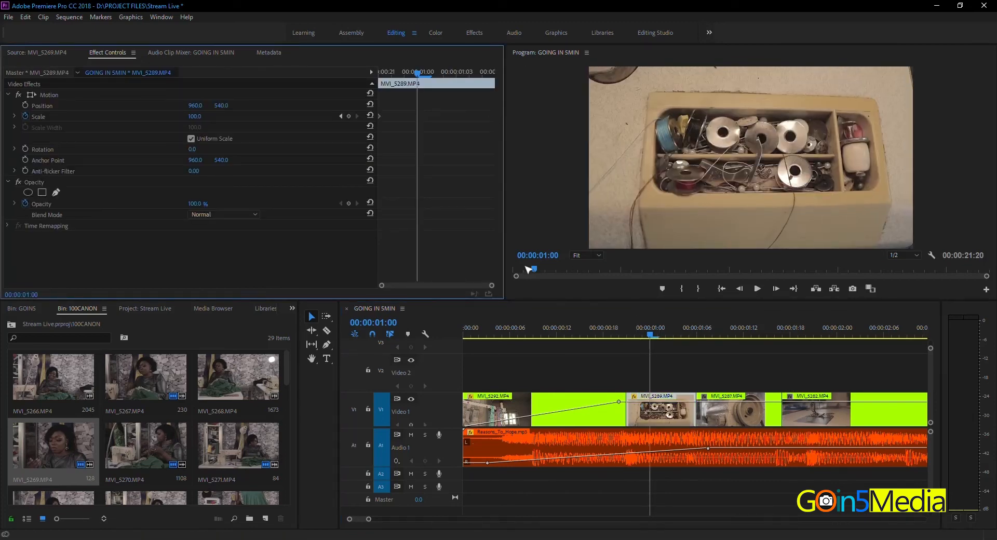
{"action": "left_click", "coordinate": [25, 117]}
{"action": "left_click", "coordinate": [534, 288]}
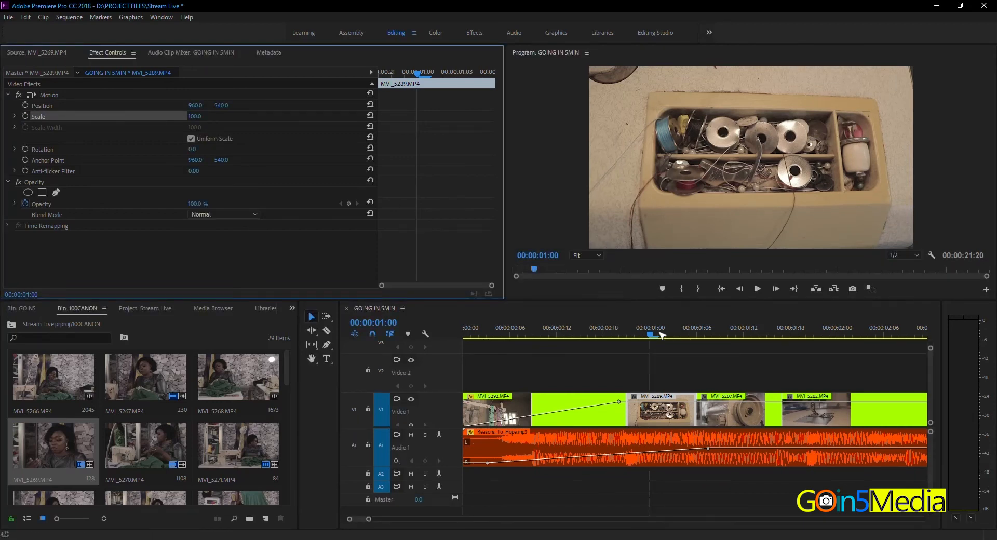
Play MVI_5289.MP4 from 00:00:00:21 without Scale animation to see how the static shot looks.
{"action": "left_click", "coordinate": [590, 335]}
{"action": "left_click_drag", "start_coordinate": [596, 340], "coordinate": [627, 335]}
{"action": "key", "text": "space"}
{"action": "key", "text": "space"}
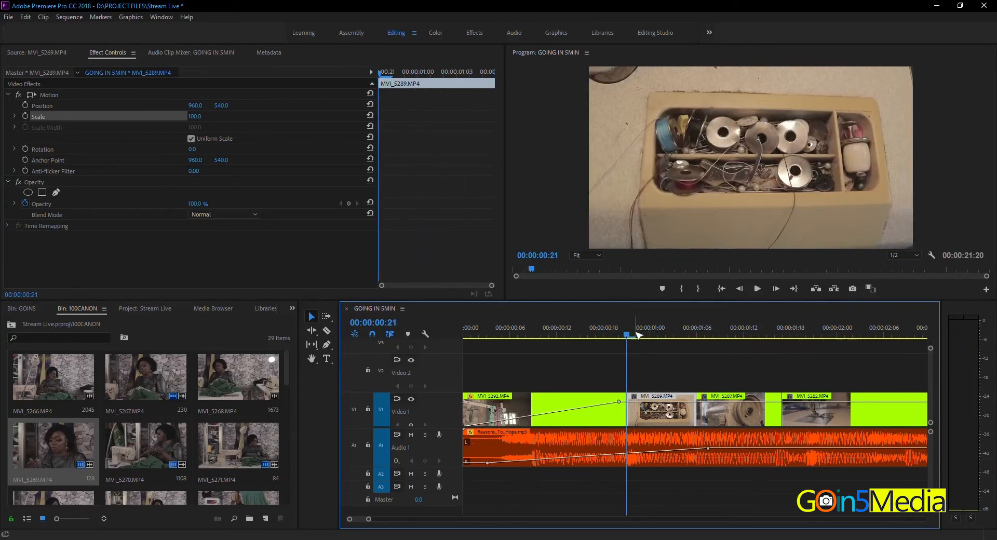
{"action": "key", "text": "space"}
{"action": "key", "text": "space"}
Replay from 00:00:00:17 with the Scale keyframes restored to compare the zoom, and park the playhead at 00:00:01:00.
{"action": "left_click", "coordinate": [633, 335]}
{"action": "left_click_drag", "start_coordinate": [599, 327], "coordinate": [598, 327]}
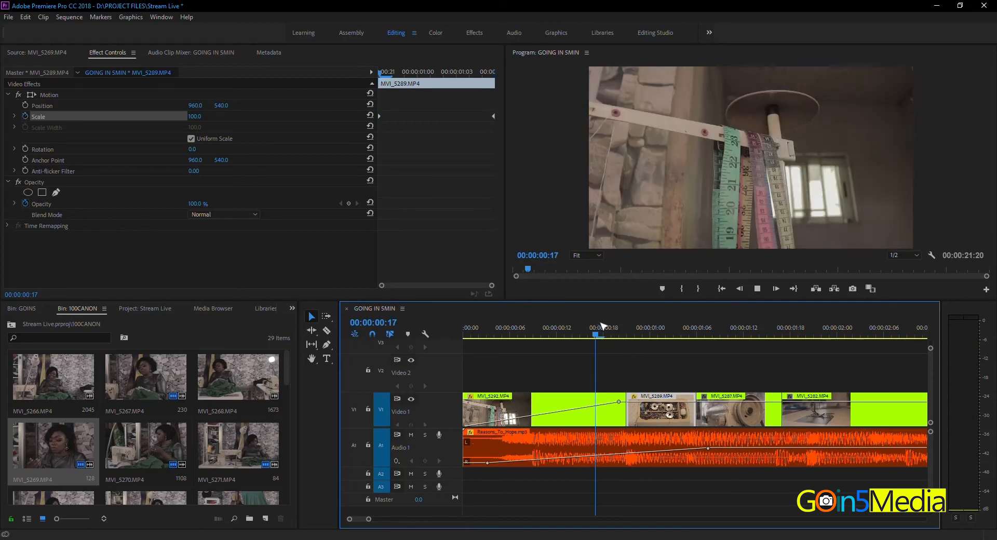
{"action": "key", "text": "space"}
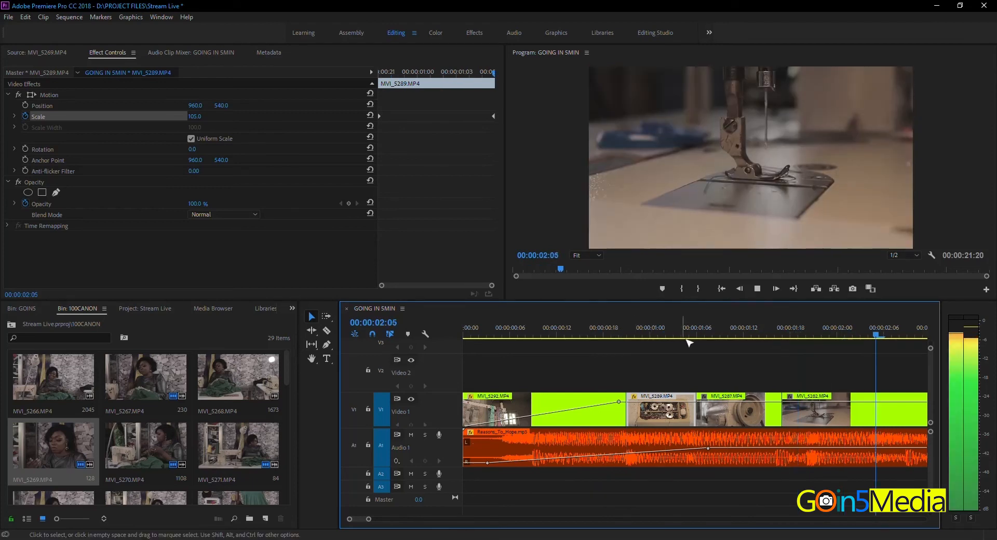
{"action": "left_click_drag", "start_coordinate": [623, 335], "coordinate": [650, 337]}
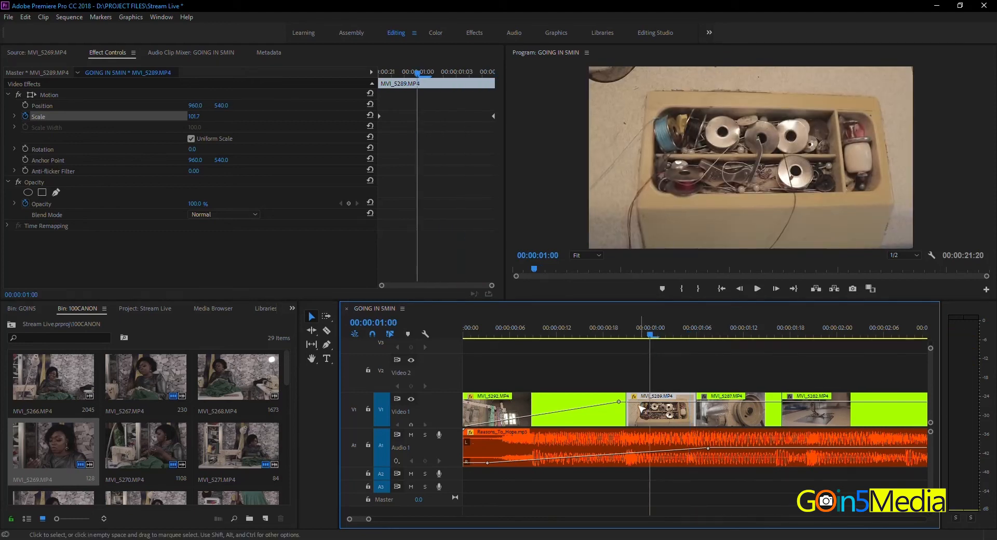
Swap the order of MVI_5289.MP4's two Scale keyframes so the zoom runs from 105 at the clip's start to 100 at its end.
{"action": "left_click_drag", "start_coordinate": [497, 118], "coordinate": [408, 119]}
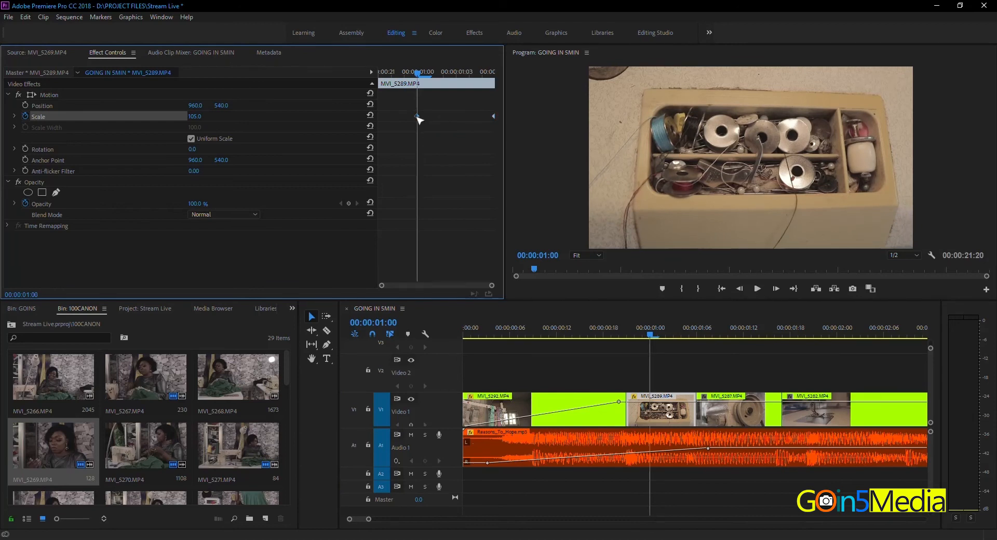
{"action": "left_click_drag", "start_coordinate": [417, 116], "coordinate": [350, 117]}
{"action": "left_click", "coordinate": [632, 327]}
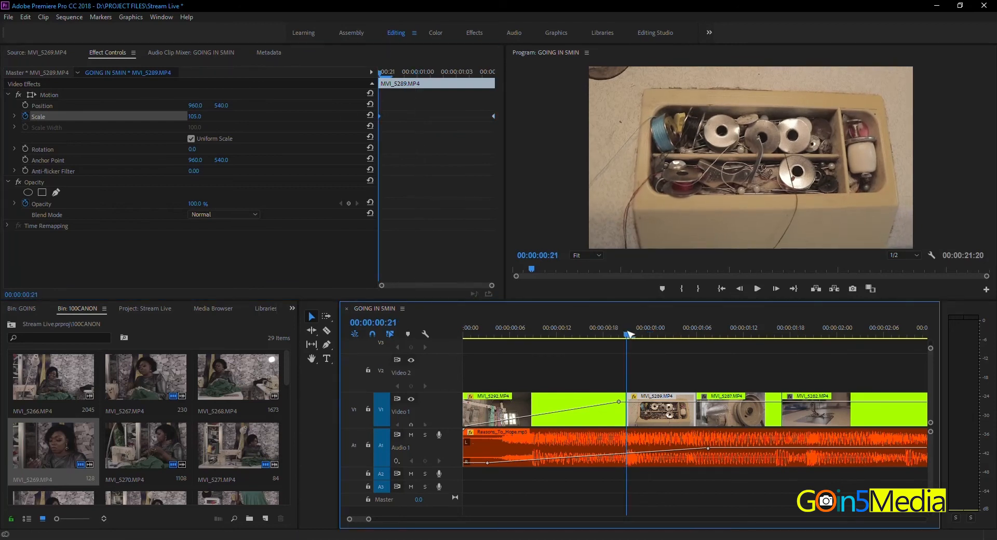
Play the reversed zoom on MVI_5289.MP4 several times, including from 00:00:00:18, and park the playhead at 00:00:00:23.
{"action": "key", "text": "space"}
{"action": "key", "text": "space"}
{"action": "left_click", "coordinate": [580, 328]}
{"action": "key", "text": "space"}
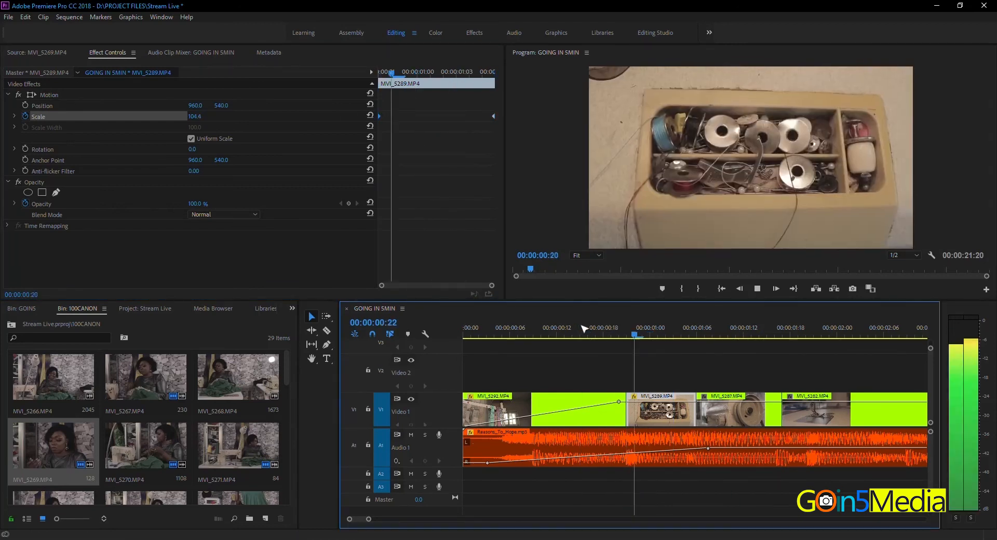
{"action": "key", "text": "space"}
{"action": "left_click", "coordinate": [602, 335]}
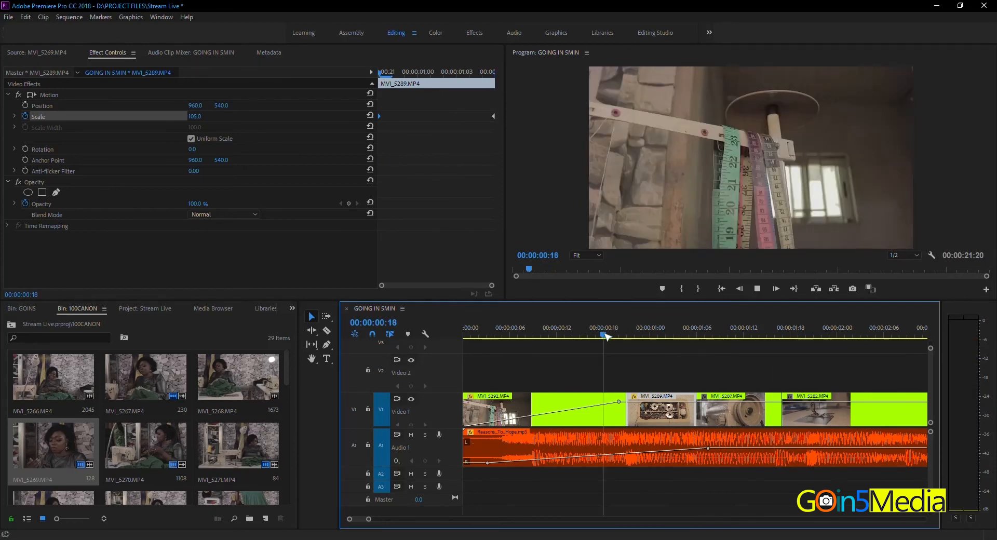
{"action": "key", "text": "space"}
{"action": "key", "text": "space"}
{"action": "left_click", "coordinate": [642, 335]}
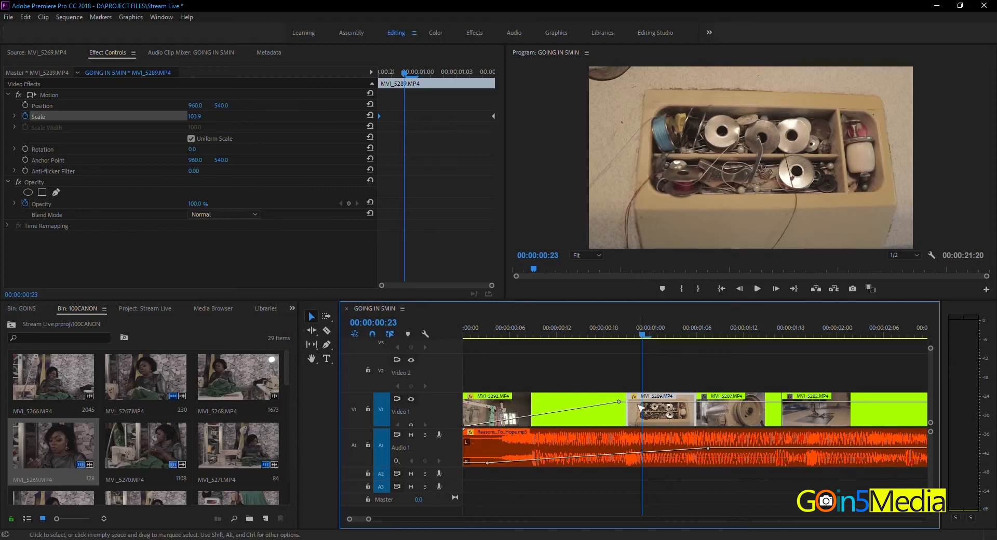
Set the Scale of MVI_5282.MP4 to 149 with the playhead at 00:00:01:22.
{"action": "left_click", "coordinate": [714, 328]}
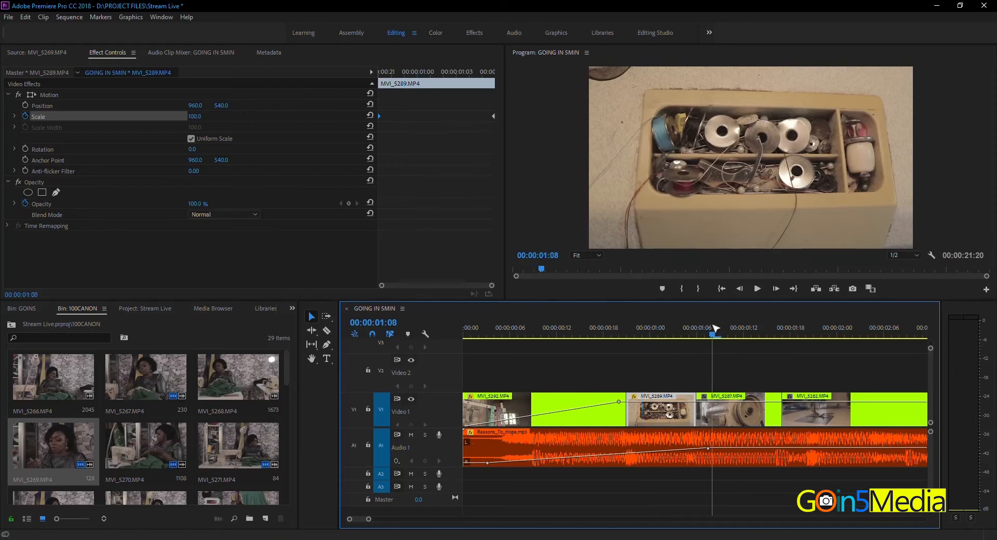
{"action": "left_click_drag", "start_coordinate": [716, 328], "coordinate": [736, 332]}
{"action": "left_click", "coordinate": [721, 413]}
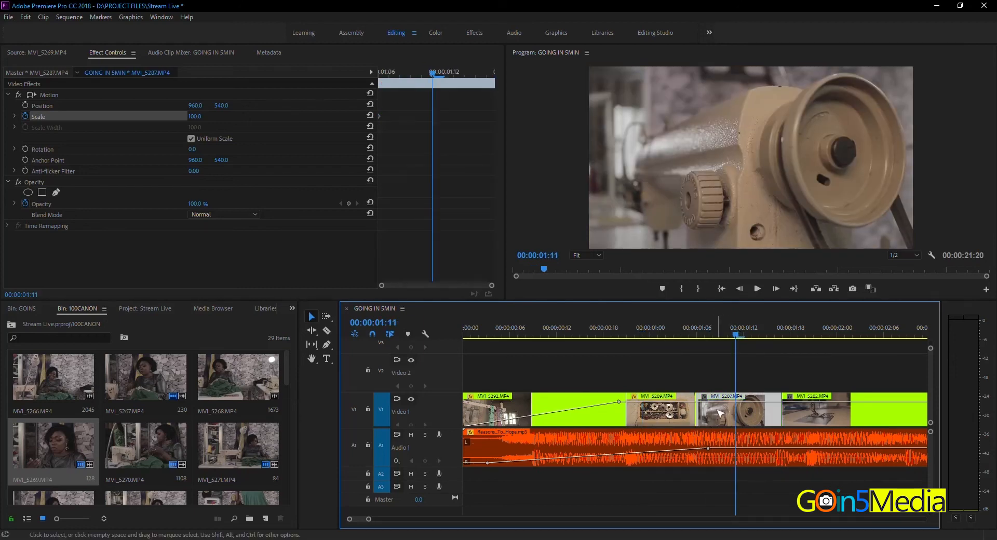
{"action": "left_click", "coordinate": [842, 421]}
{"action": "left_click", "coordinate": [822, 327]}
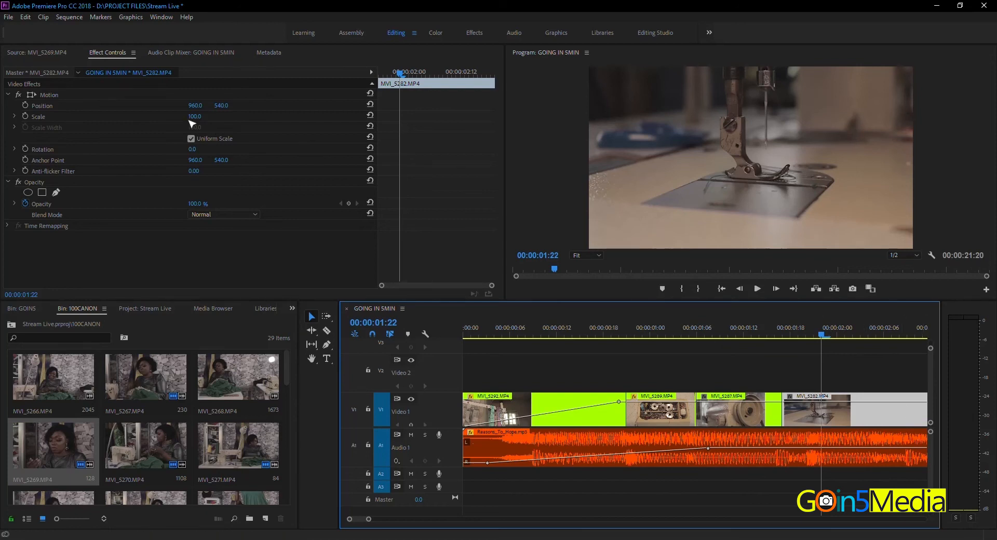
{"action": "left_click_drag", "start_coordinate": [194, 116], "coordinate": [223, 116]}
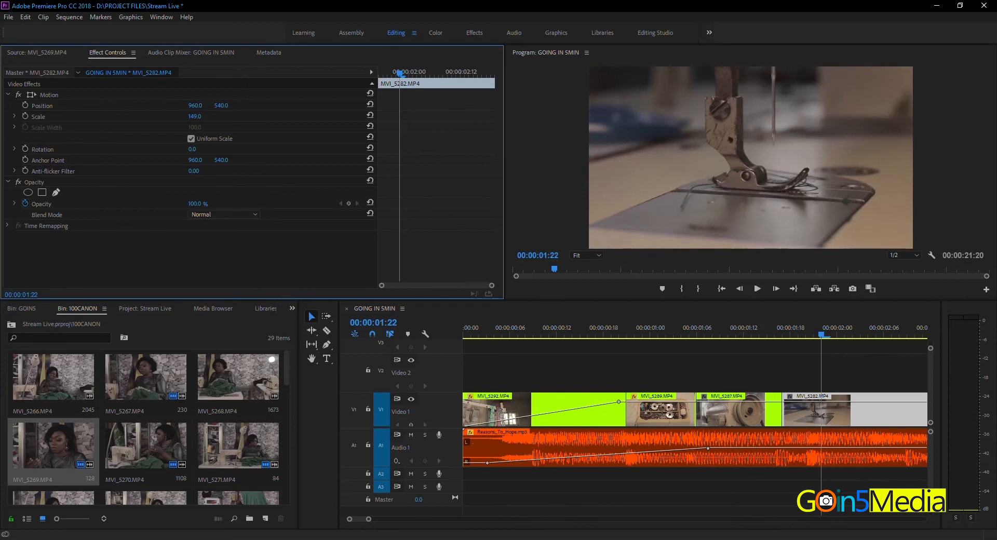
{"action": "left_click", "coordinate": [201, 116]}
{"action": "left_click", "coordinate": [336, 168]}
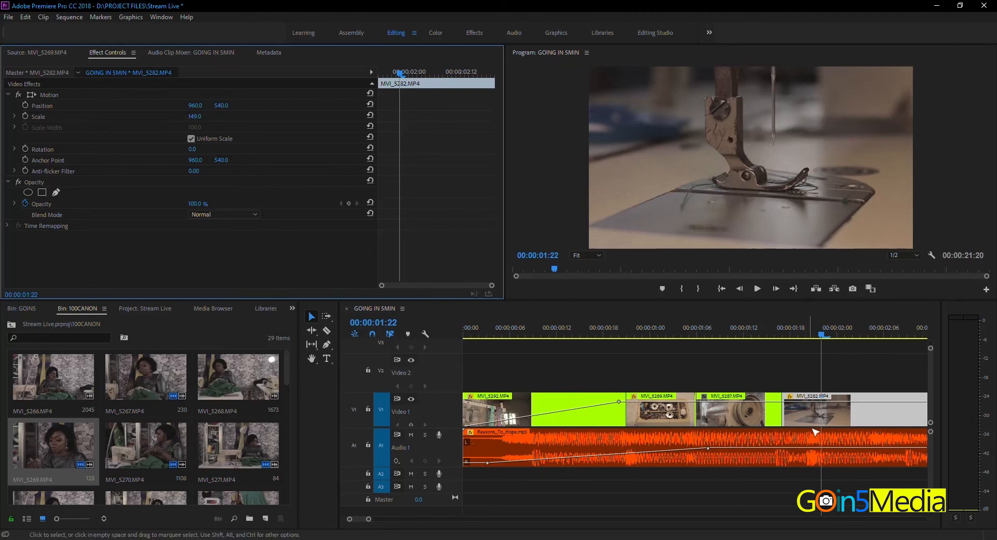
Turn on Scale animation for MVI_5282.MP4 with a keyframe at the clip's start, 00:00:01:17.
{"action": "left_click", "coordinate": [825, 413]}
{"action": "left_click", "coordinate": [363, 82]}
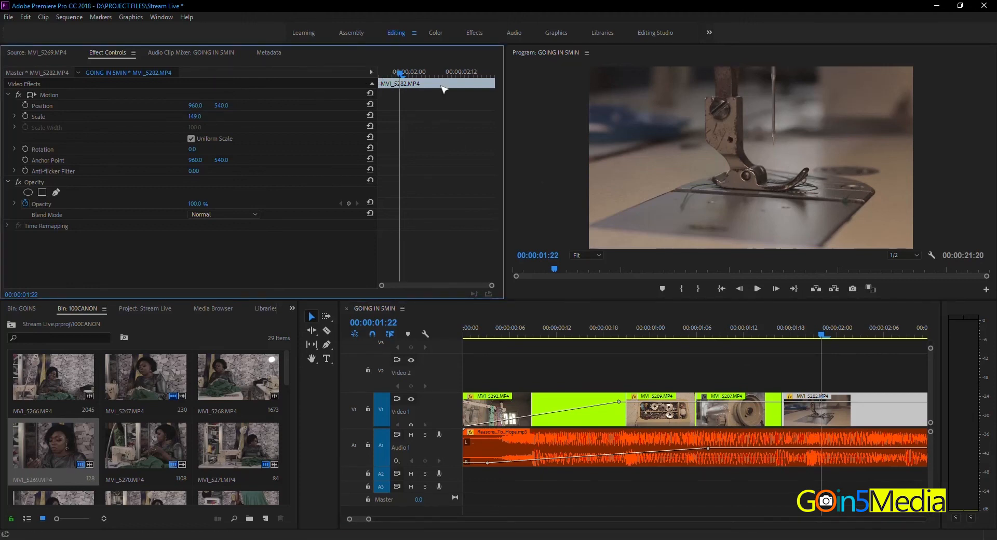
{"action": "left_click", "coordinate": [380, 78]}
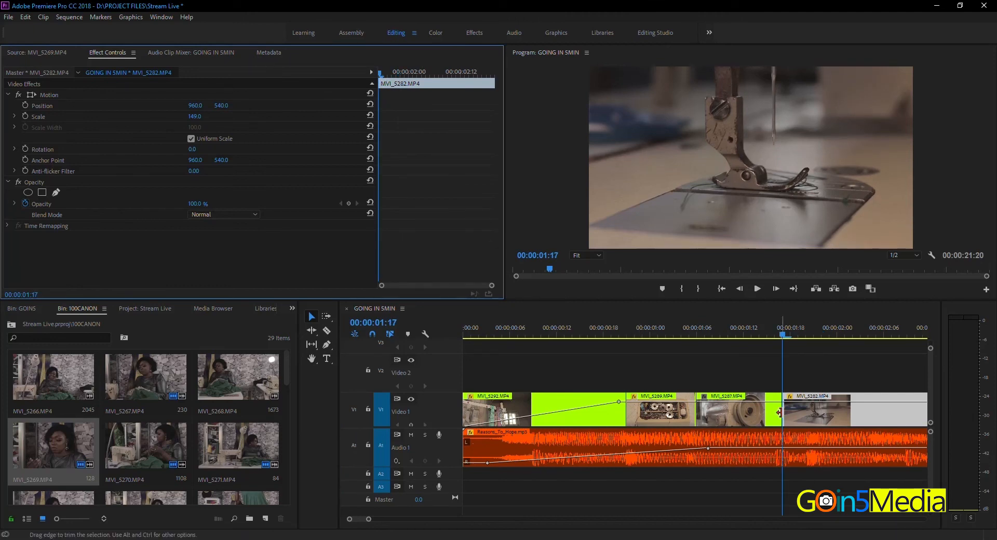
{"action": "left_click", "coordinate": [808, 364]}
{"action": "key", "text": "minus"}
{"action": "key", "text": "minus"}
{"action": "key", "text": "equal"}
{"action": "key", "text": "equal"}
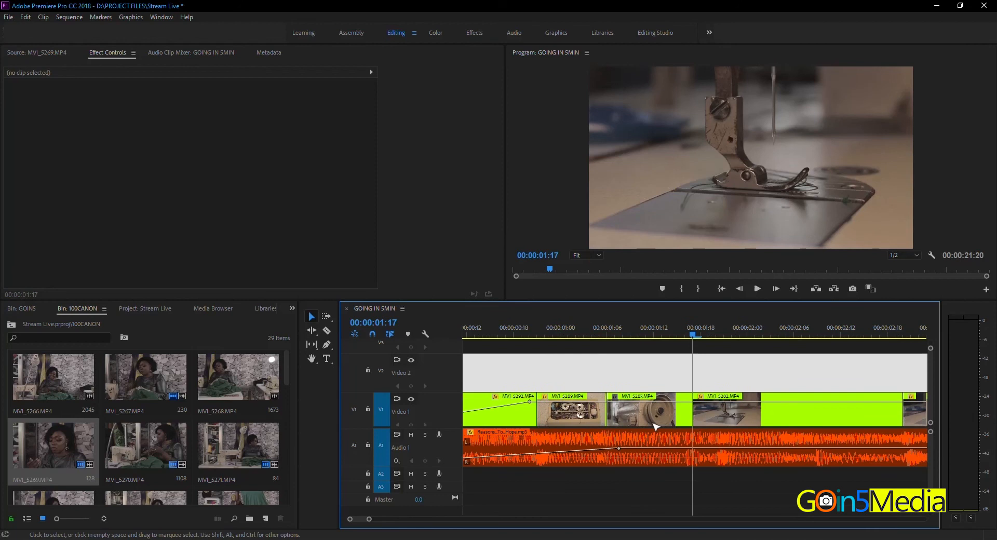
{"action": "left_click", "coordinate": [771, 418]}
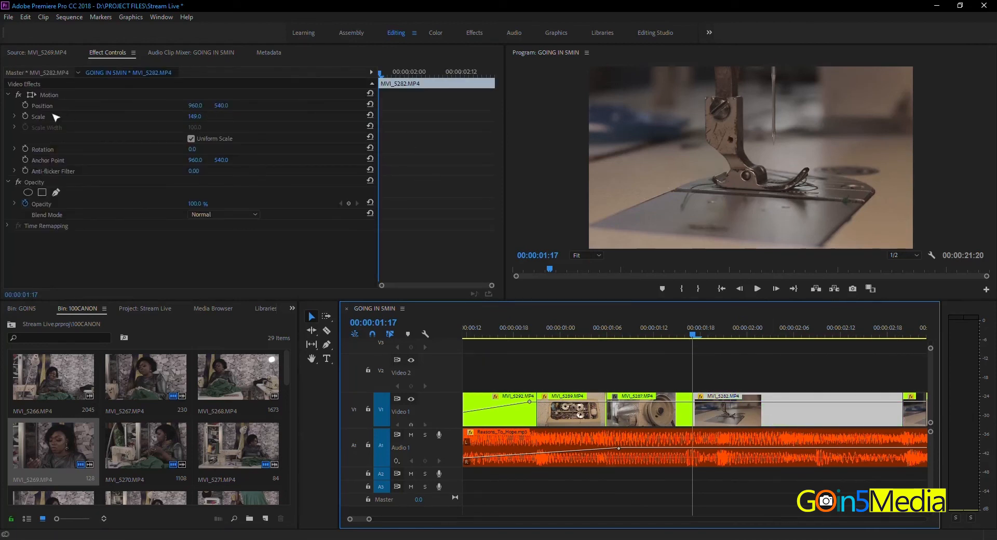
{"action": "left_click", "coordinate": [26, 117]}
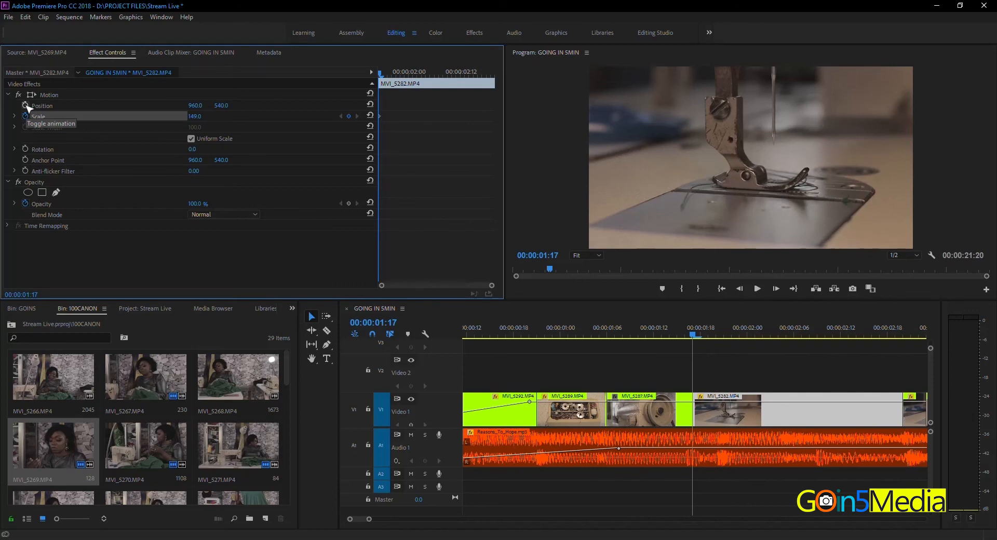
{"action": "left_click", "coordinate": [26, 106]}
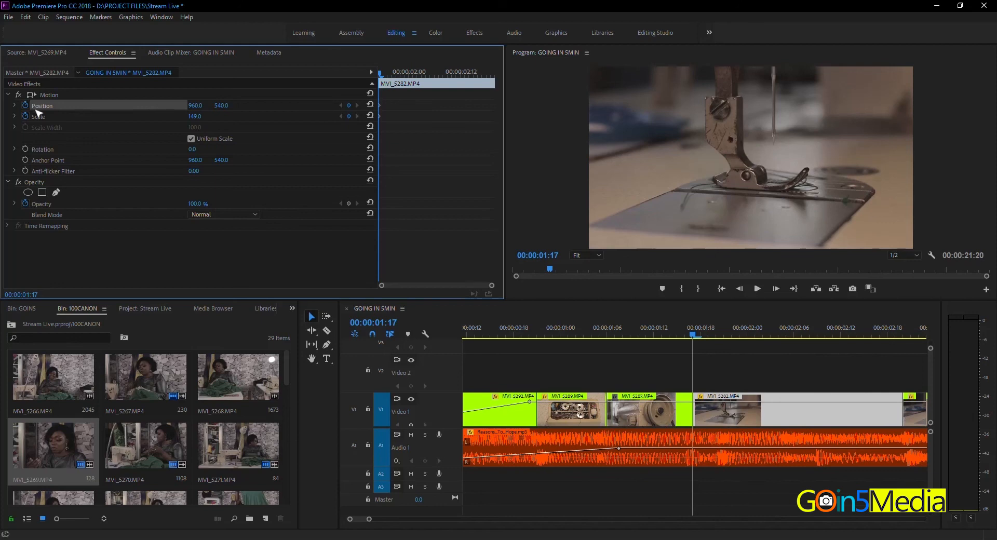
{"action": "left_click", "coordinate": [25, 106]}
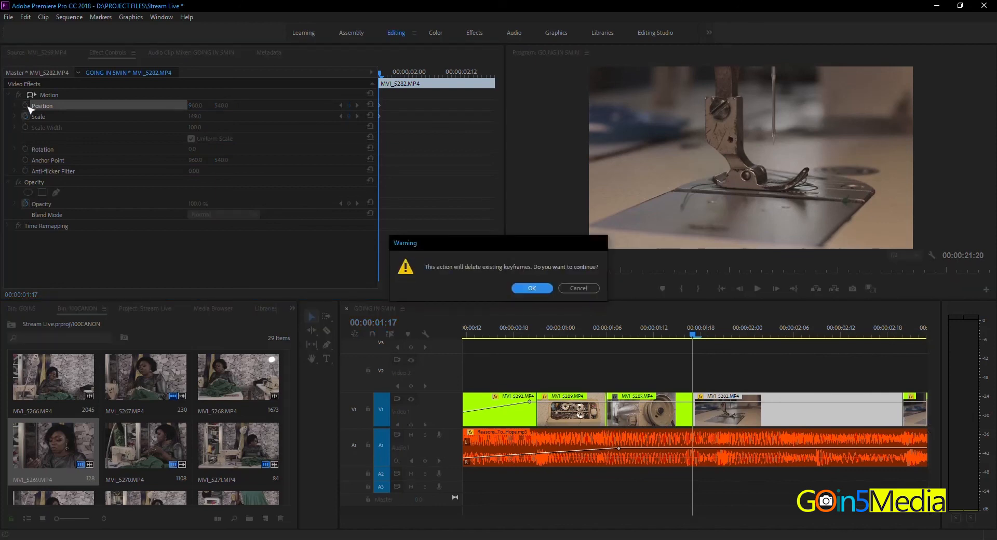
{"action": "left_click", "coordinate": [532, 288]}
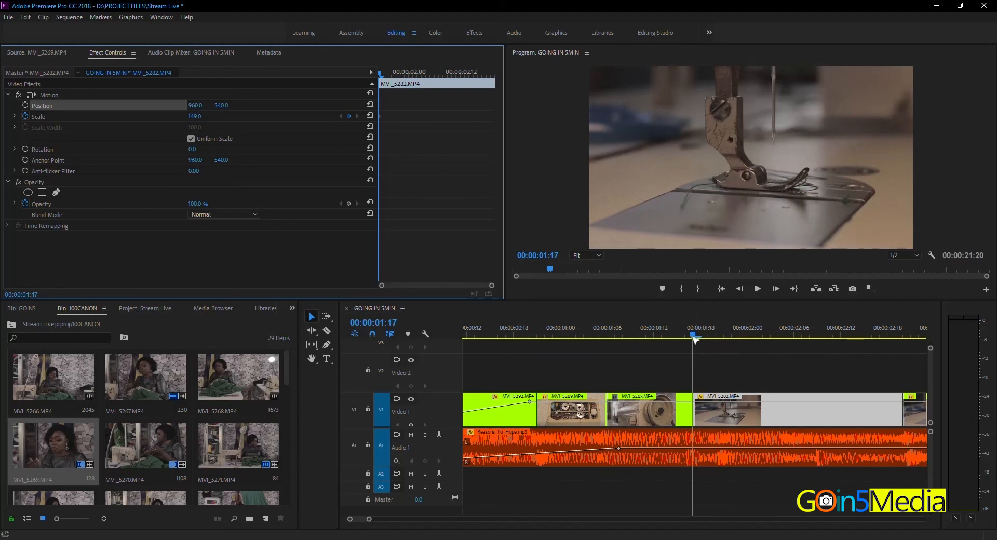
Animate MVI_5282.MP4's Position with a keyframe at 960, 540 at 00:00:02:20 and a horizontal value of 1353 at 00:00:01:17.
{"action": "left_click_drag", "start_coordinate": [697, 339], "coordinate": [907, 339]}
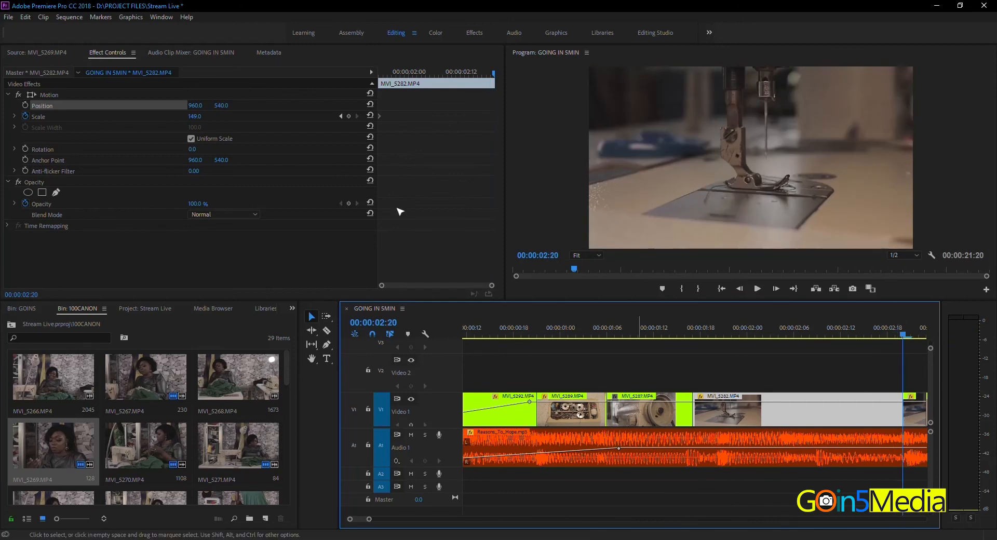
{"action": "left_click", "coordinate": [26, 107]}
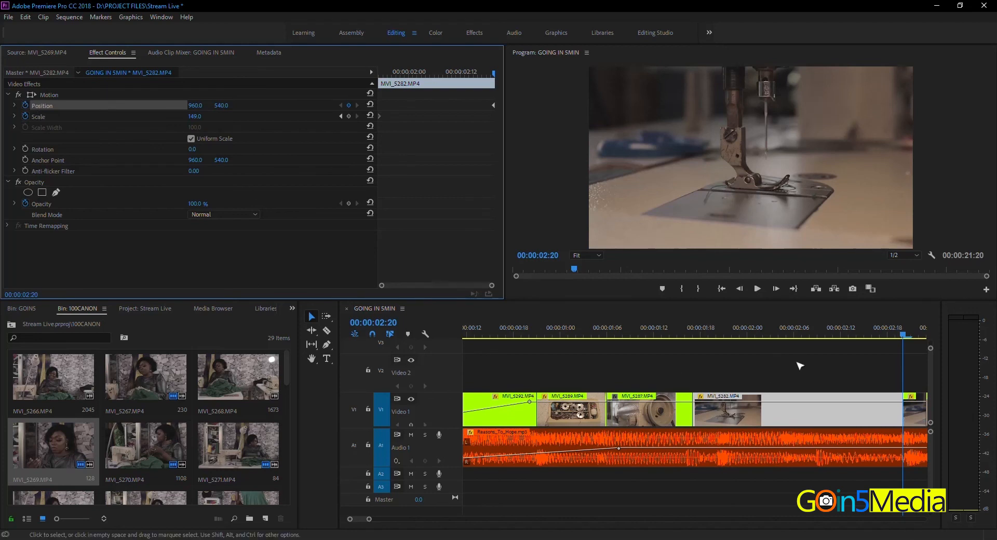
{"action": "left_click", "coordinate": [695, 335]}
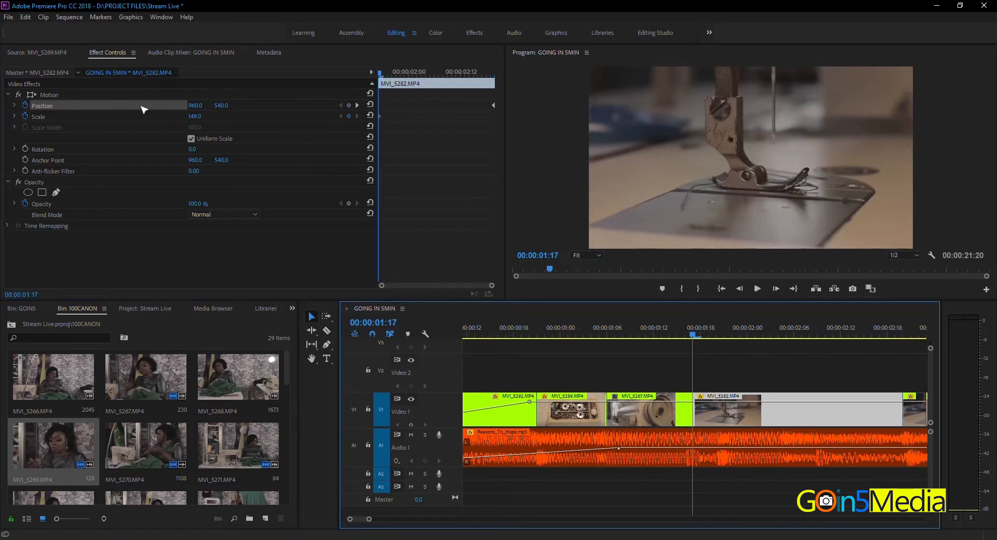
{"action": "left_click_drag", "start_coordinate": [195, 106], "coordinate": [449, 105]}
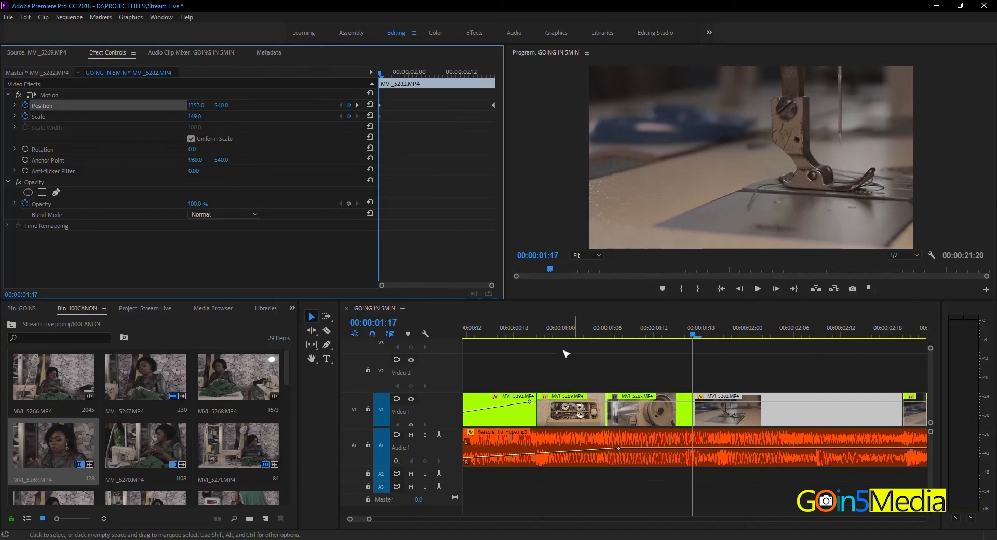
{"action": "left_click", "coordinate": [723, 419]}
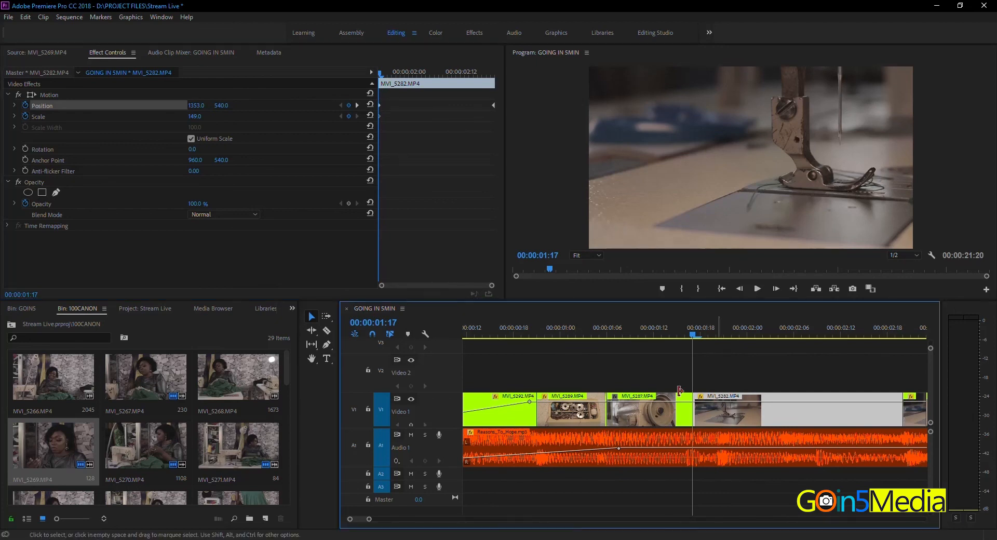
{"action": "left_click", "coordinate": [417, 271]}
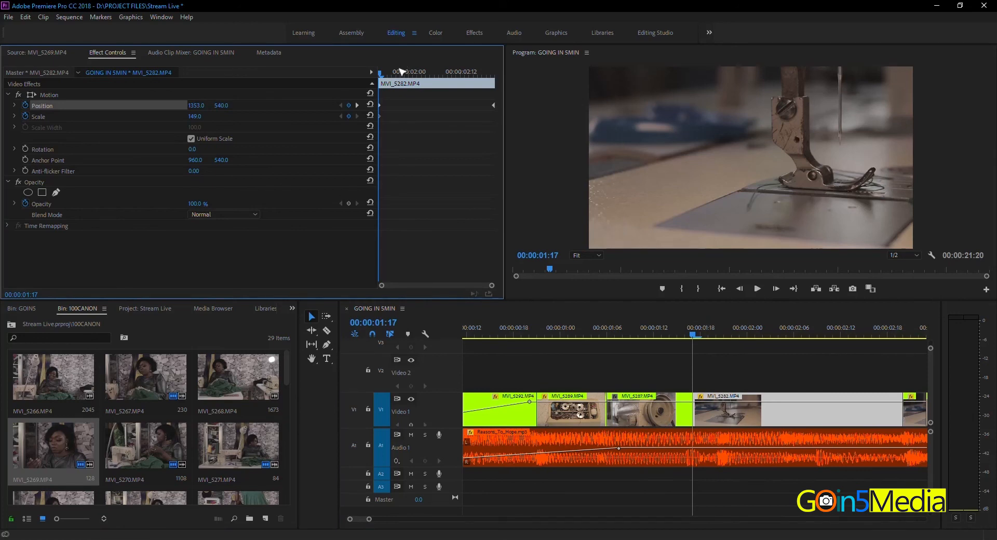
Add a closing Scale keyframe of 100 to MVI_5282.MP4 at 00:00:02:20.
{"action": "left_click_drag", "start_coordinate": [383, 77], "coordinate": [527, 94]}
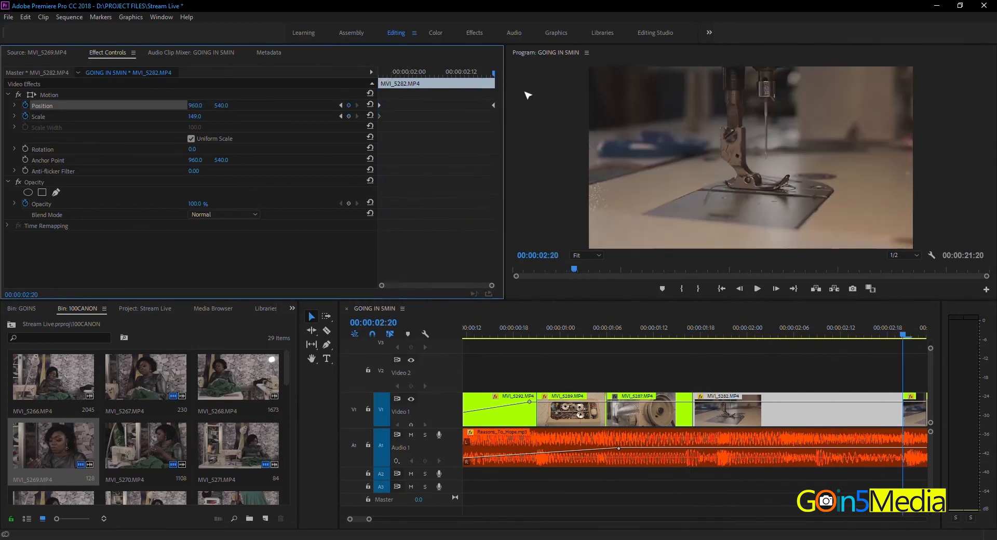
{"action": "left_click", "coordinate": [200, 114]}
{"action": "type", "text": "1"}
{"action": "key", "text": "Return"}
Compare MVI_5282.MP4's first and last frames and play its combined Position and Scale animation from 00:00:01:17.
{"action": "left_click", "coordinate": [694, 335]}
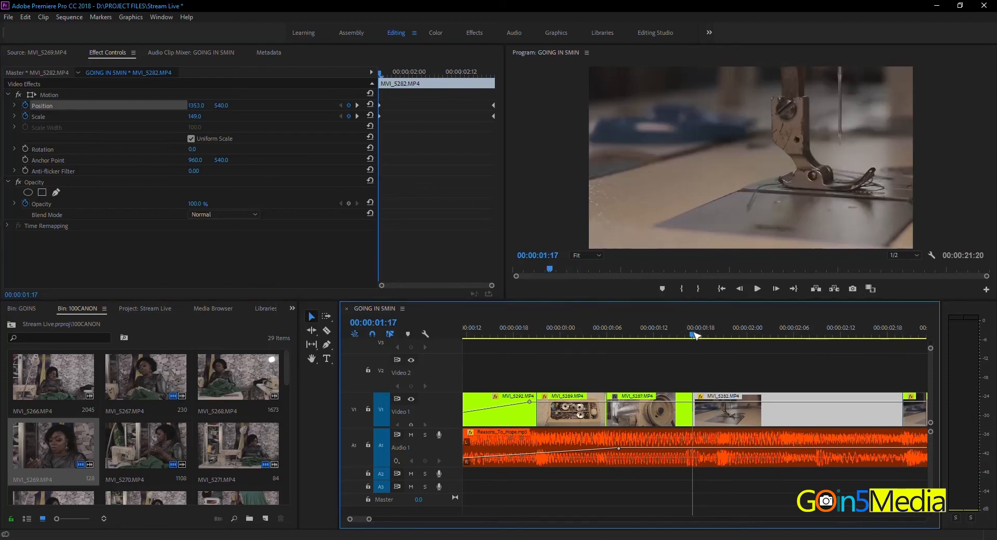
{"action": "left_click", "coordinate": [907, 335]}
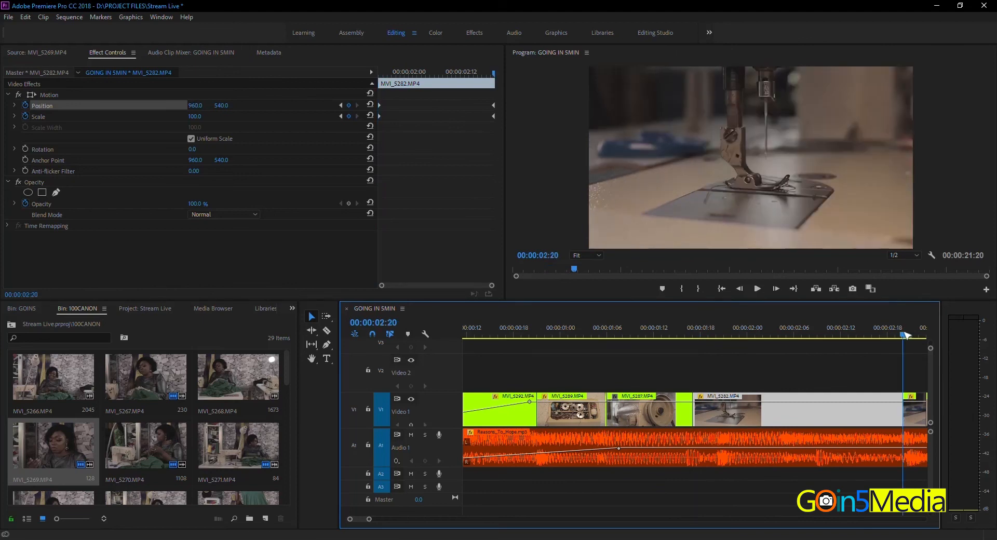
{"action": "left_click", "coordinate": [695, 334]}
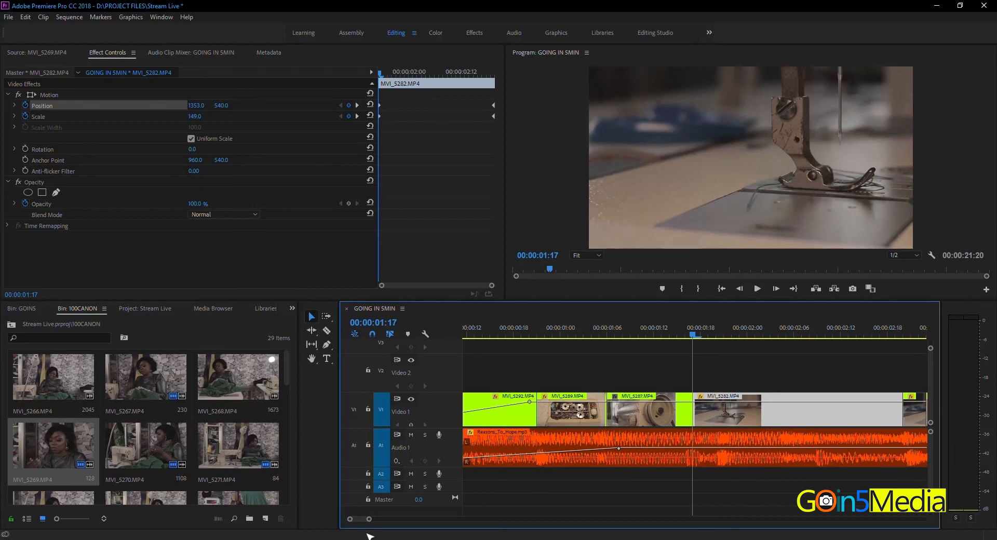
{"action": "left_click_drag", "start_coordinate": [369, 519], "coordinate": [375, 518]}
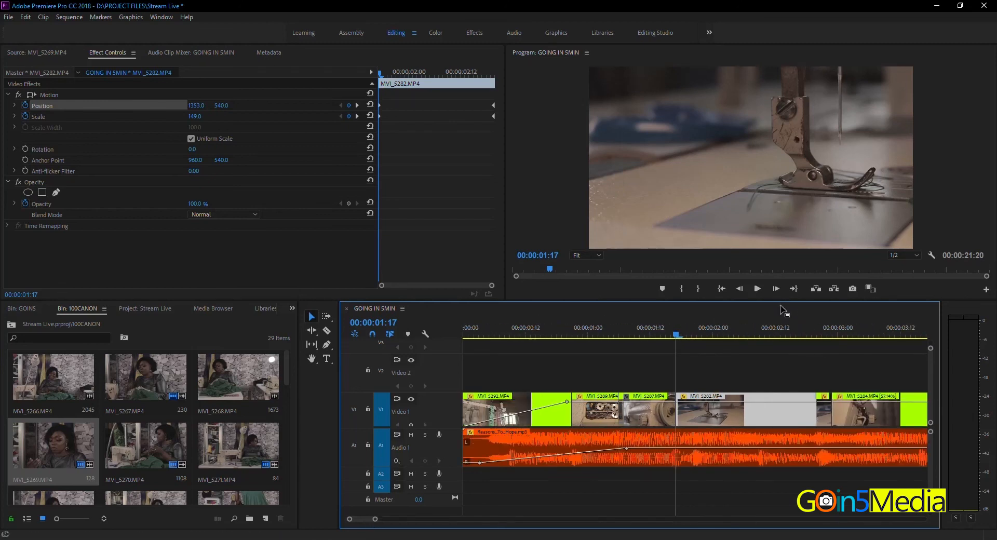
{"action": "left_click", "coordinate": [756, 289]}
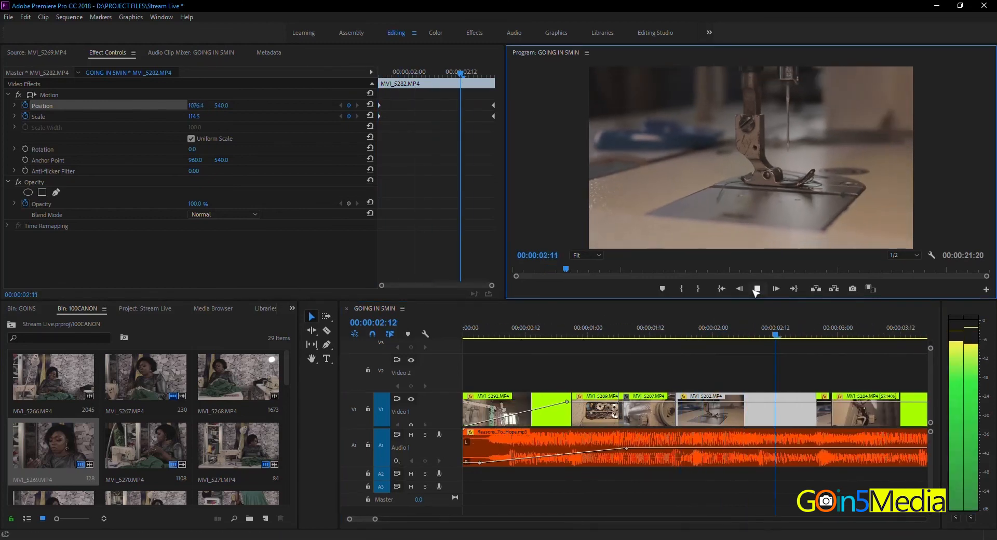
{"action": "left_click", "coordinate": [756, 290]}
Replay MVI_5282.MP4's animation from the clip's start, then recheck its frames at 00:00:01:17 and 00:00:02:20.
{"action": "left_click_drag", "start_coordinate": [707, 340], "coordinate": [679, 364]}
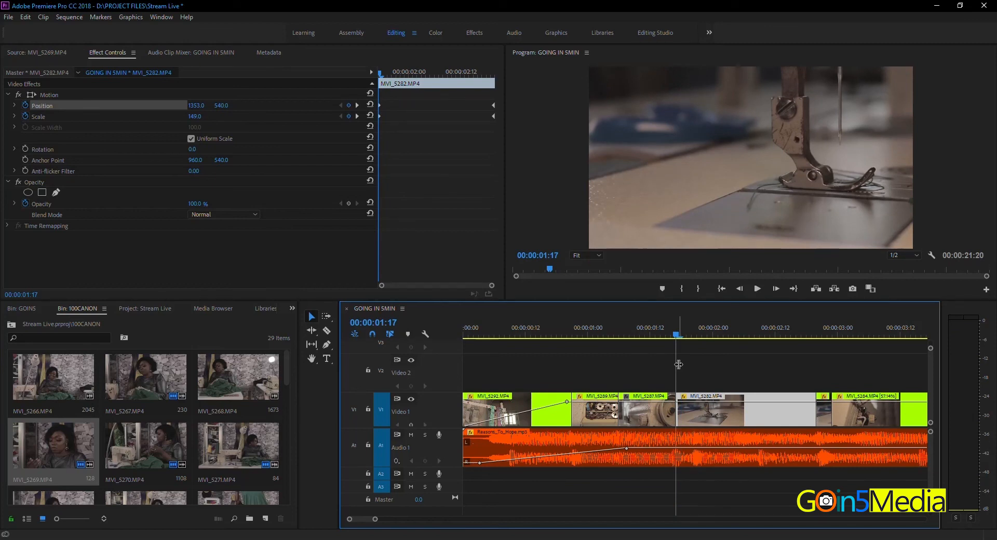
{"action": "key", "text": "space"}
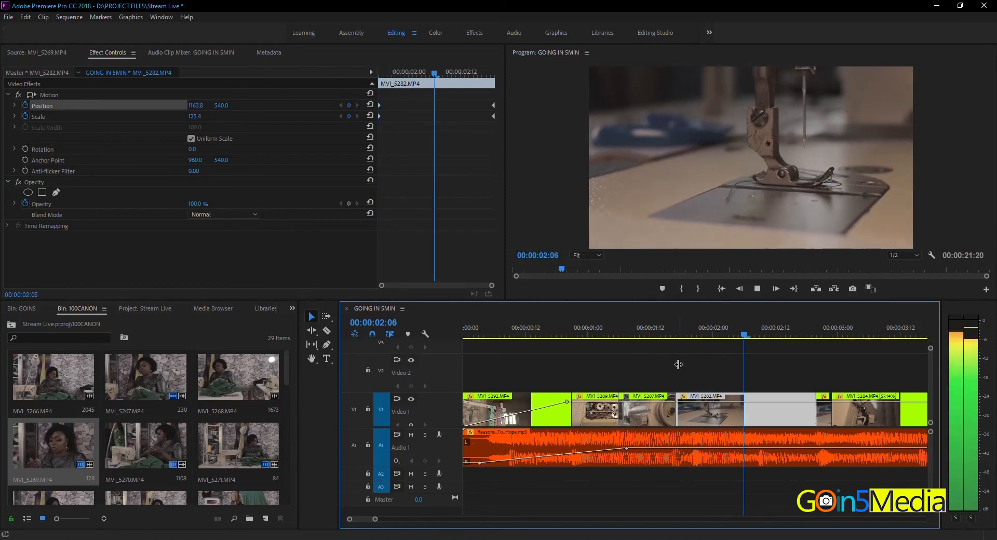
{"action": "key", "text": "space"}
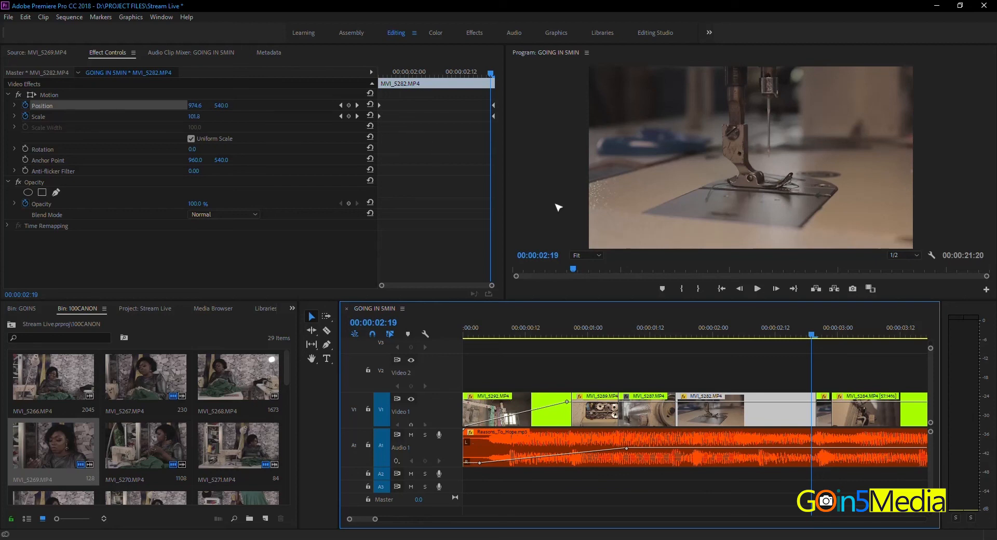
{"action": "left_click", "coordinate": [679, 333]}
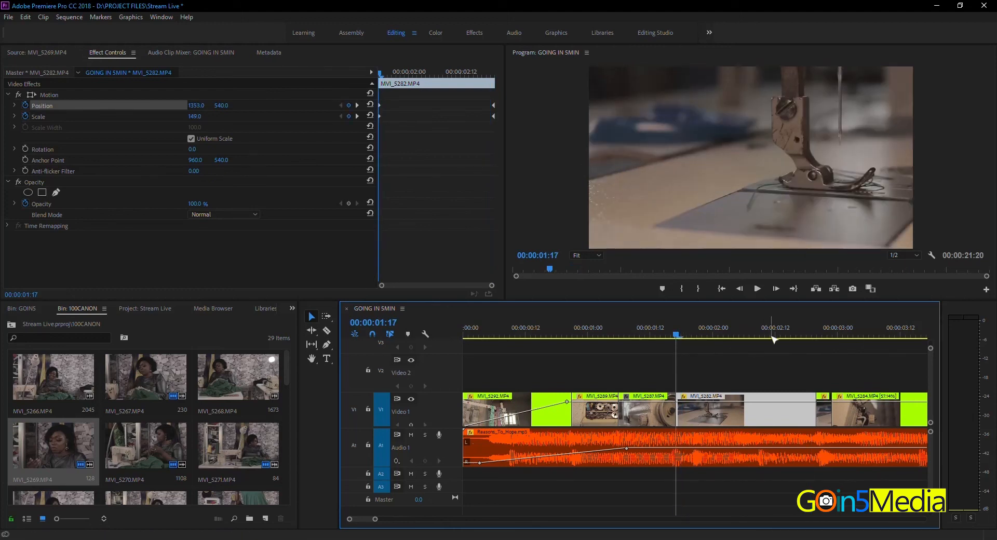
{"action": "left_click", "coordinate": [811, 335]}
{"action": "left_click", "coordinate": [818, 335]}
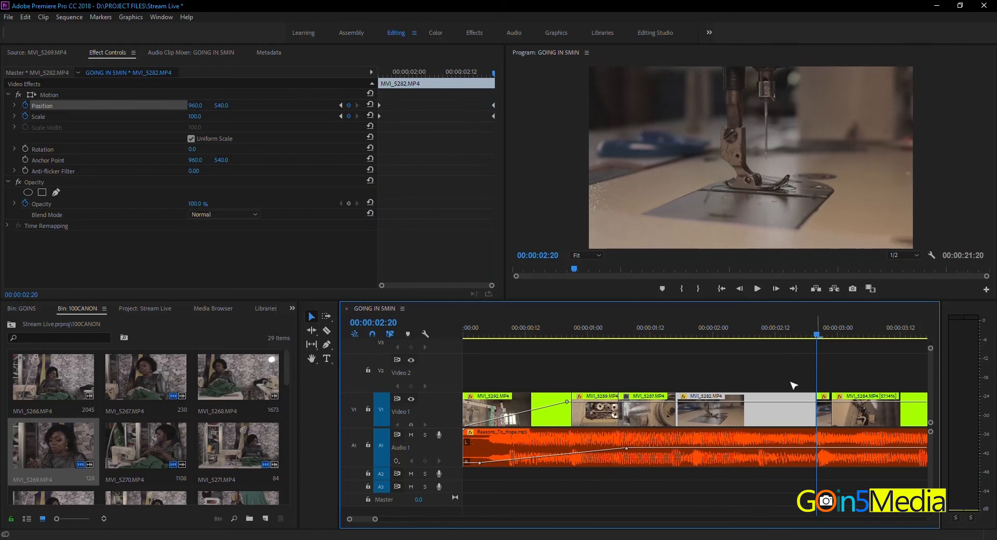
Animate MVI_5282.MP4's Rotation with a keyframe at 0 degrees at 00:00:02:20 and one at 12 degrees at 00:00:01:17.
{"action": "left_click", "coordinate": [25, 148]}
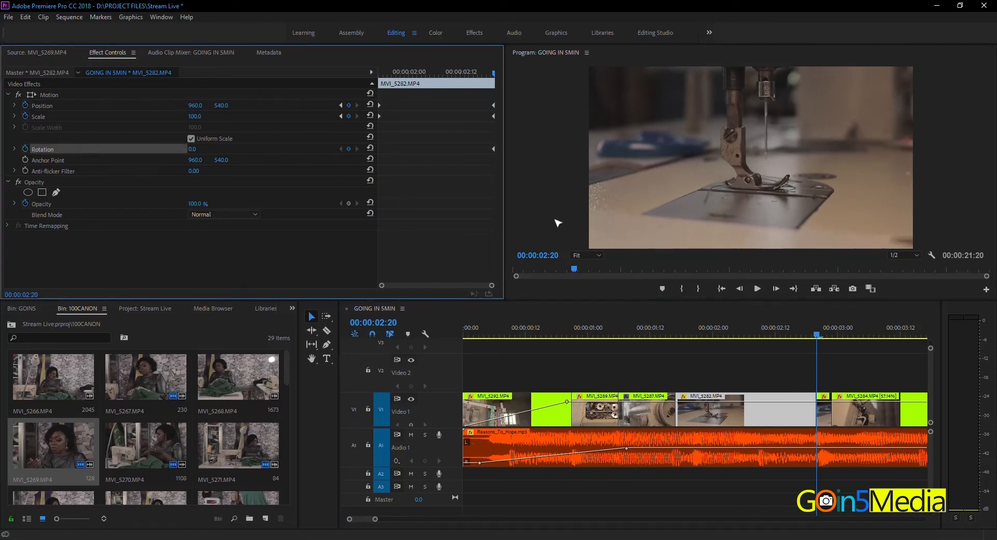
{"action": "left_click", "coordinate": [701, 342]}
{"action": "left_click_drag", "start_coordinate": [701, 343], "coordinate": [675, 340]}
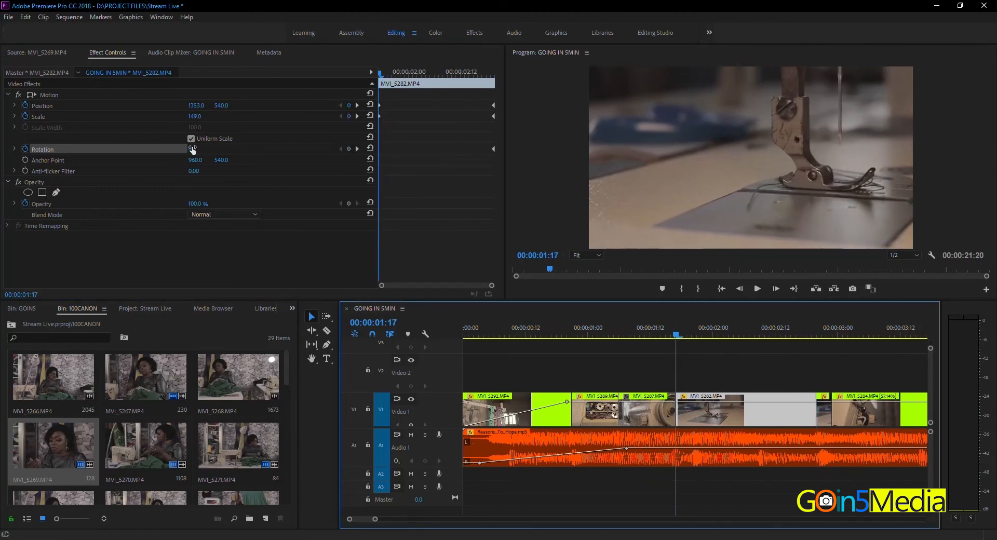
{"action": "left_click_drag", "start_coordinate": [193, 149], "coordinate": [199, 149]}
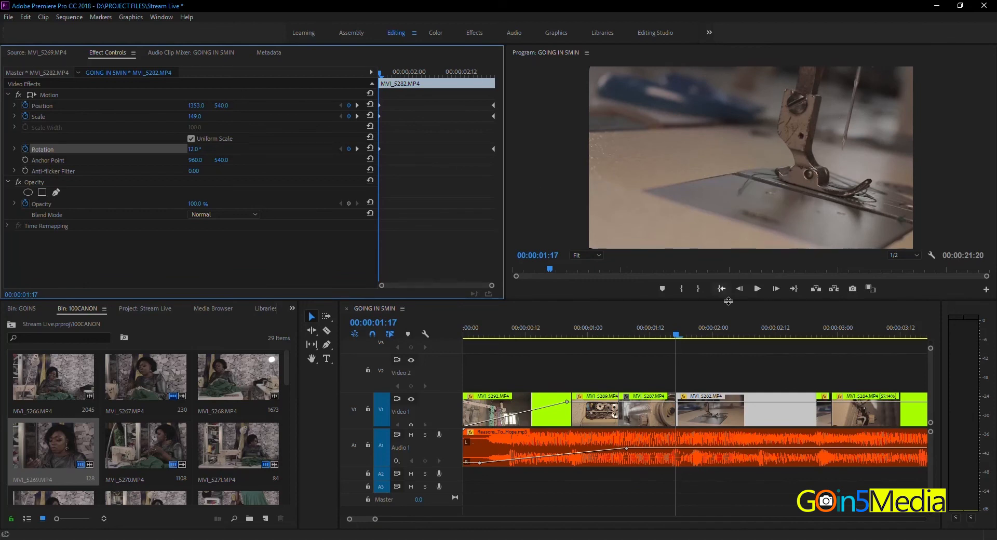
Play MVI_5282.MP4's combined Position, Scale and Rotation animation from 00:00:01:17, then return the playhead to the clip's start.
{"action": "left_click", "coordinate": [706, 369]}
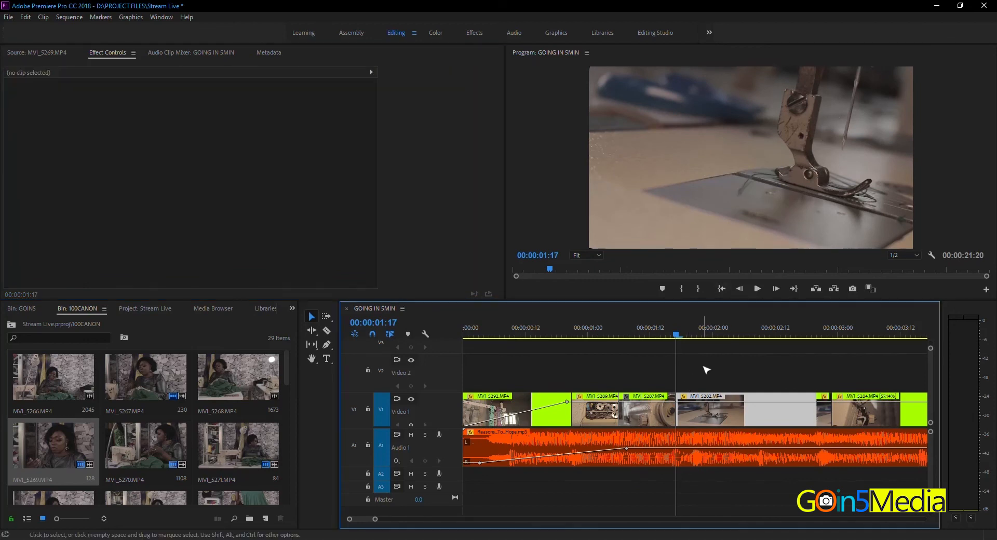
{"action": "left_click", "coordinate": [699, 408]}
{"action": "key", "text": "space"}
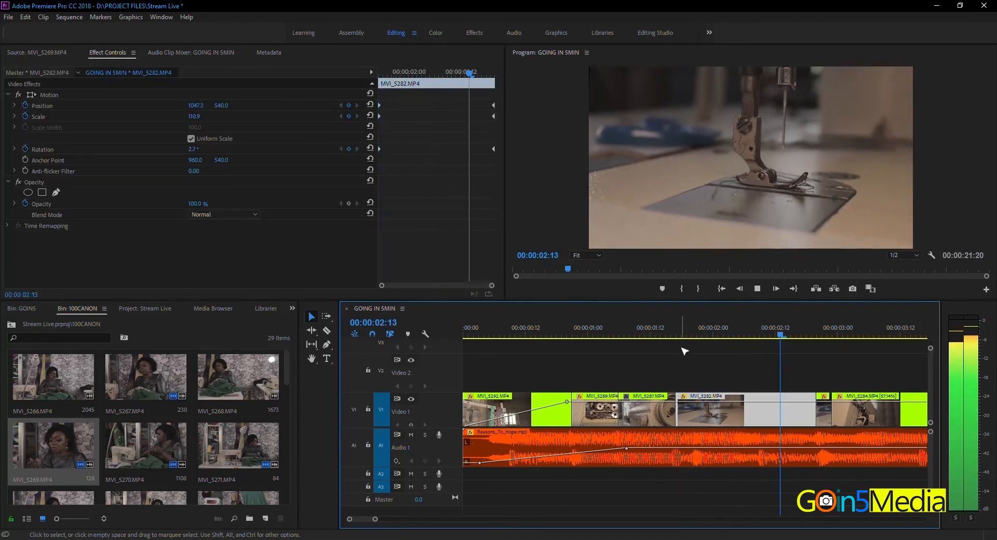
{"action": "key", "text": "space"}
{"action": "left_click_drag", "start_coordinate": [701, 332], "coordinate": [681, 379]}
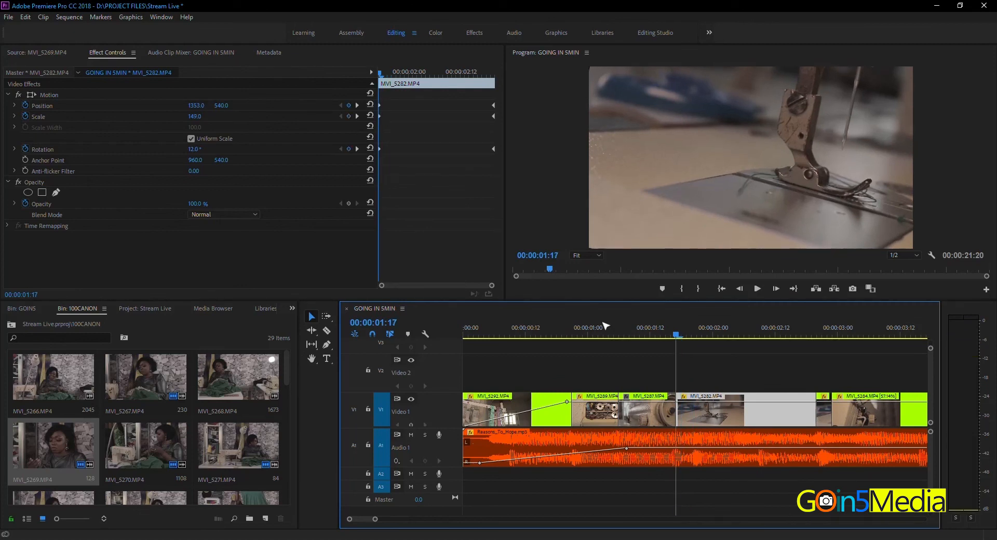